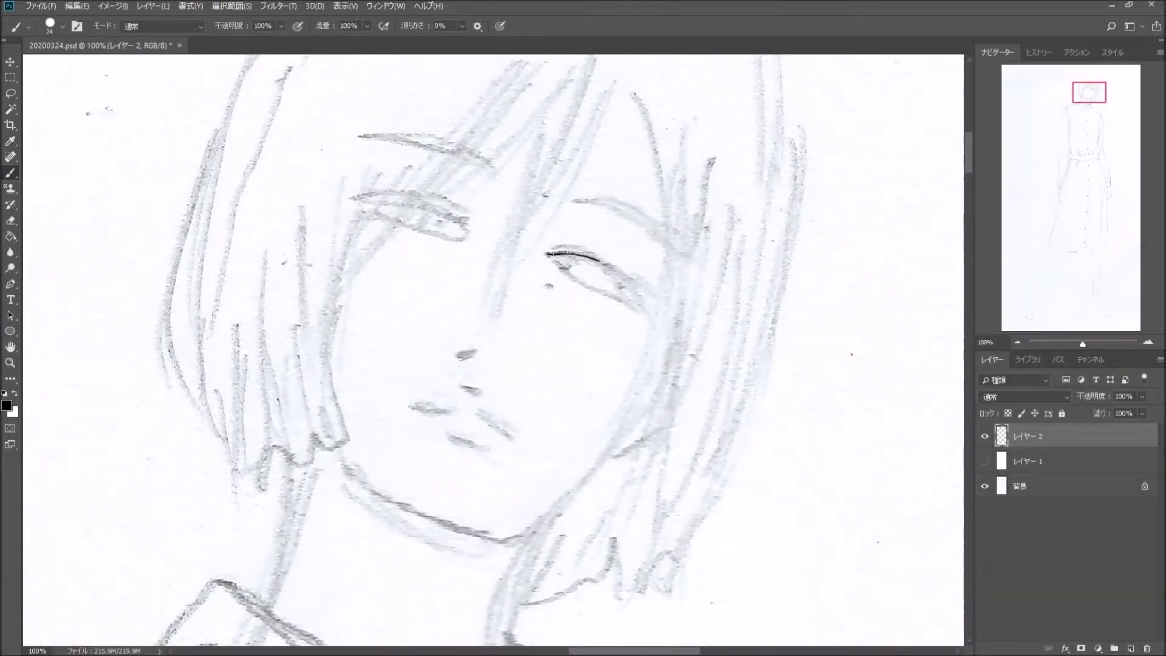
Ink both upper eyelids, both eyebrows and the double-eyelid creases in black
{"action": "left_click_drag", "start_coordinate": [565, 254], "coordinate": [660, 329]}
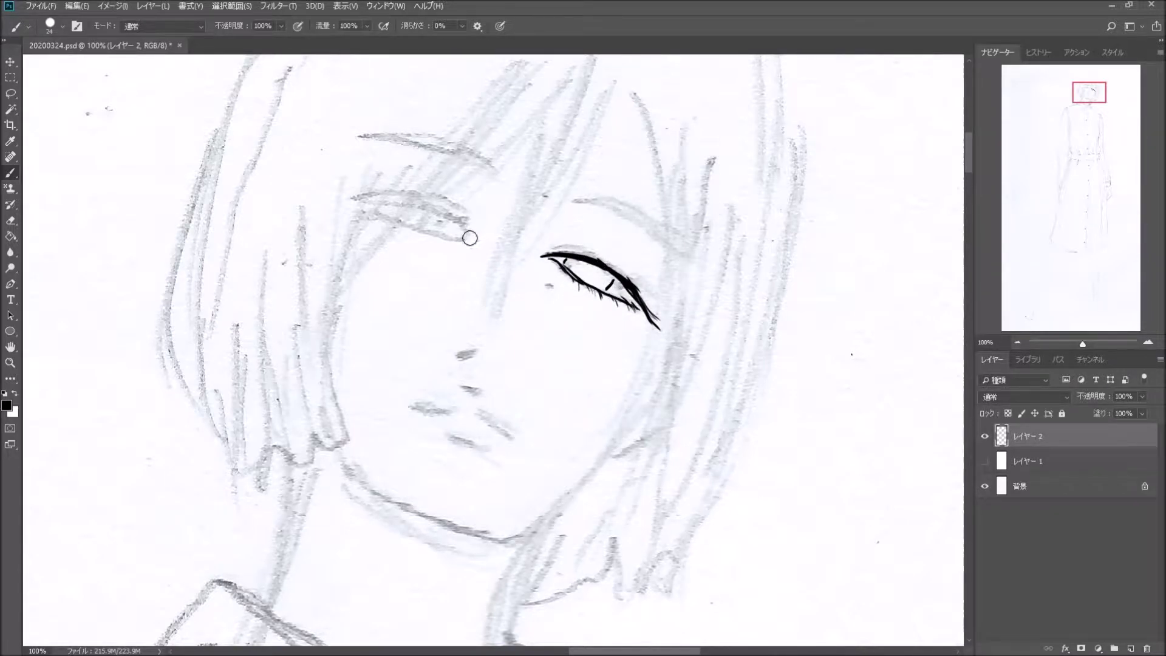
{"action": "left_click_drag", "start_coordinate": [469, 238], "coordinate": [396, 204]}
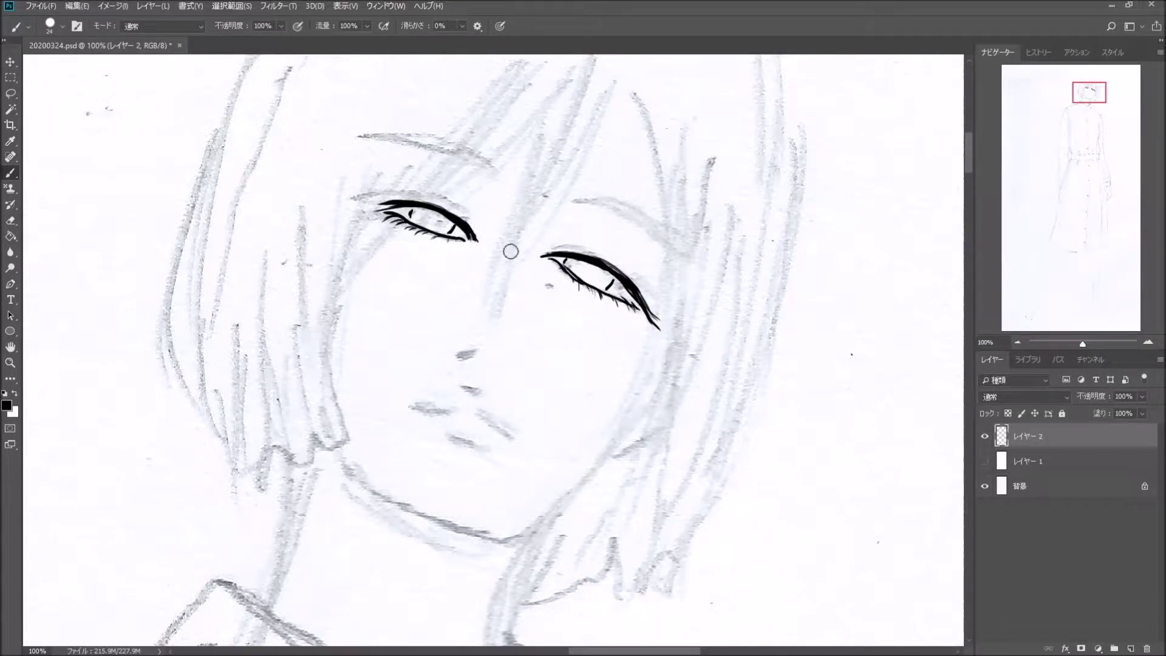
{"action": "left_click_drag", "start_coordinate": [499, 167], "coordinate": [367, 141]}
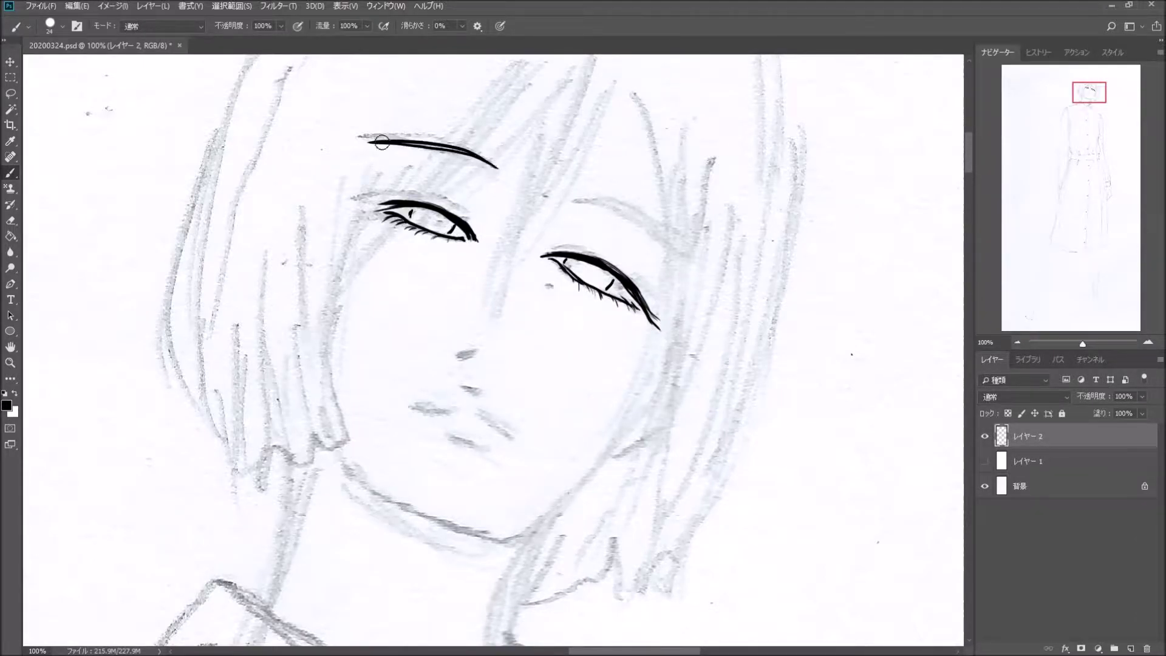
{"action": "left_click_drag", "start_coordinate": [581, 196], "coordinate": [669, 236]}
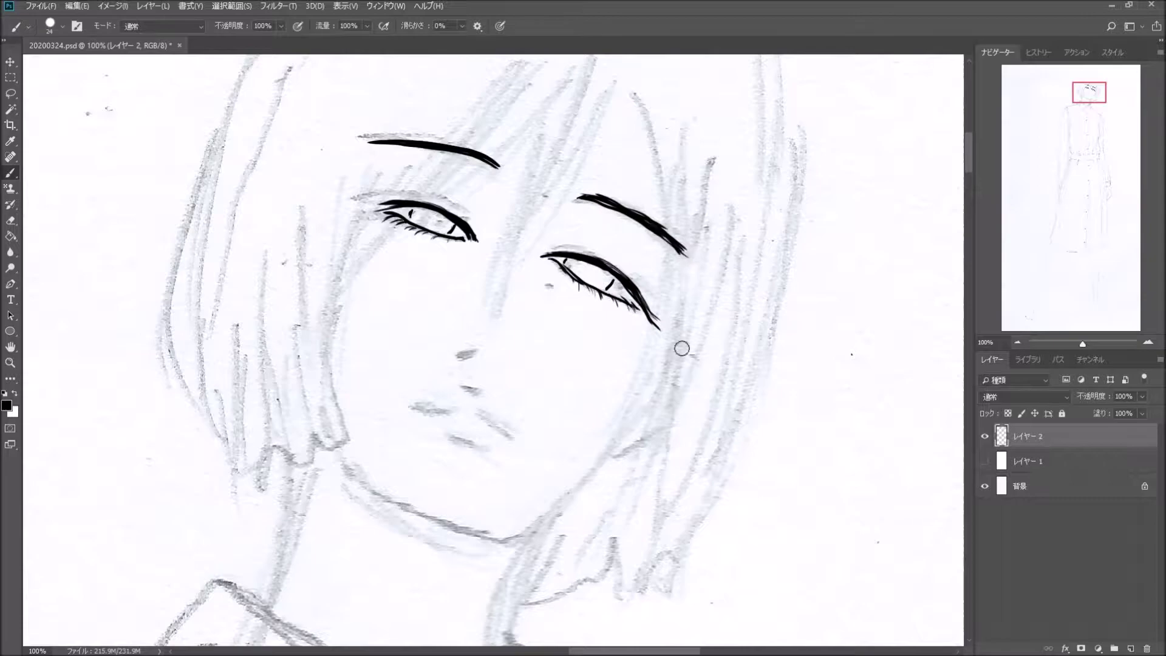
{"action": "left_click_drag", "start_coordinate": [555, 253], "coordinate": [660, 311]}
{"action": "left_click_drag", "start_coordinate": [393, 192], "coordinate": [476, 228]}
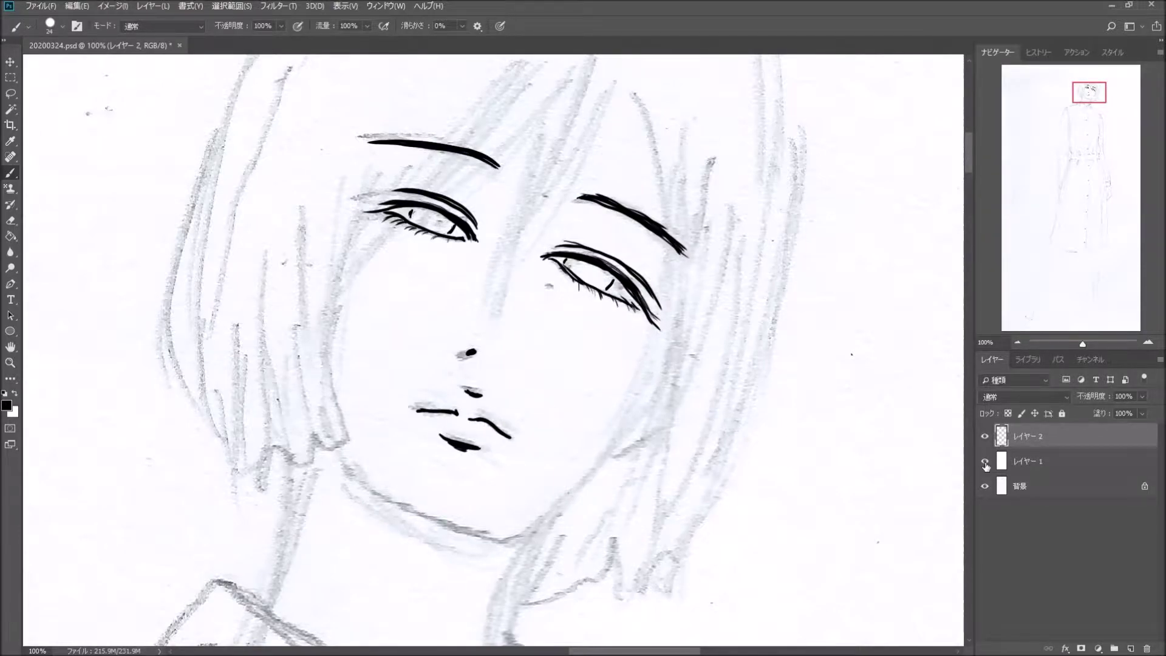
Ink the nose, mouth, jawline, chin and ear, and thicken the left upper eyelid
{"action": "left_click_drag", "start_coordinate": [634, 432], "coordinate": [504, 539]}
{"action": "left_click_drag", "start_coordinate": [353, 464], "coordinate": [516, 538]}
{"action": "left_click_drag", "start_coordinate": [365, 492], "coordinate": [486, 543]}
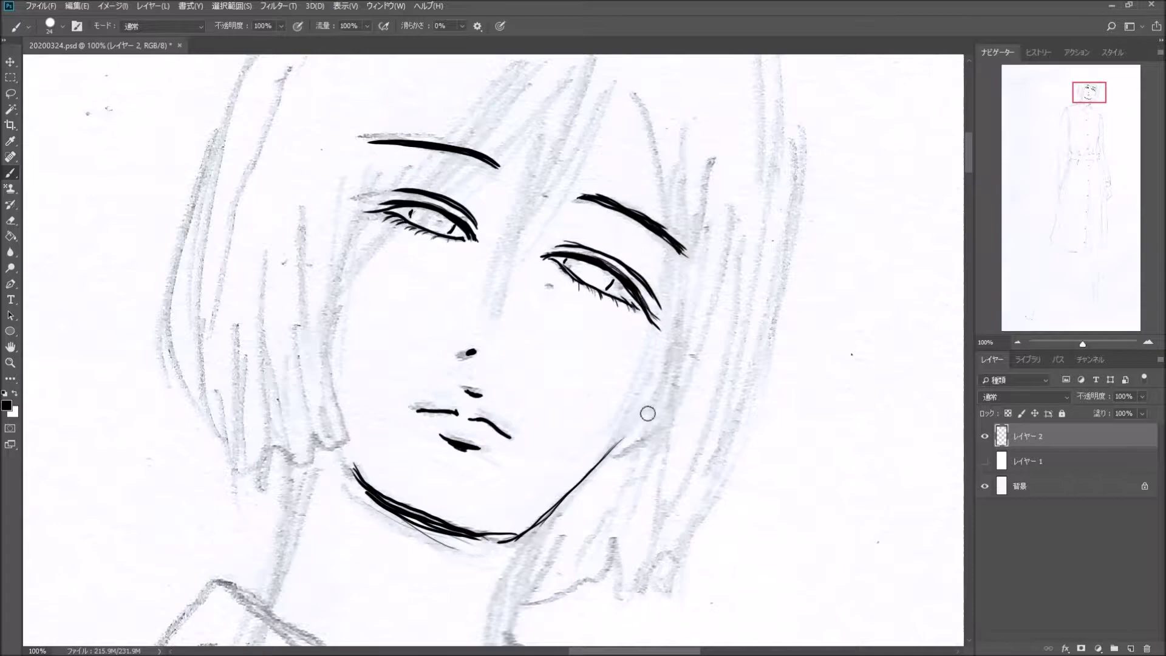
{"action": "left_click_drag", "start_coordinate": [652, 401], "coordinate": [636, 432]}
{"action": "left_click_drag", "start_coordinate": [480, 235], "coordinate": [428, 207]}
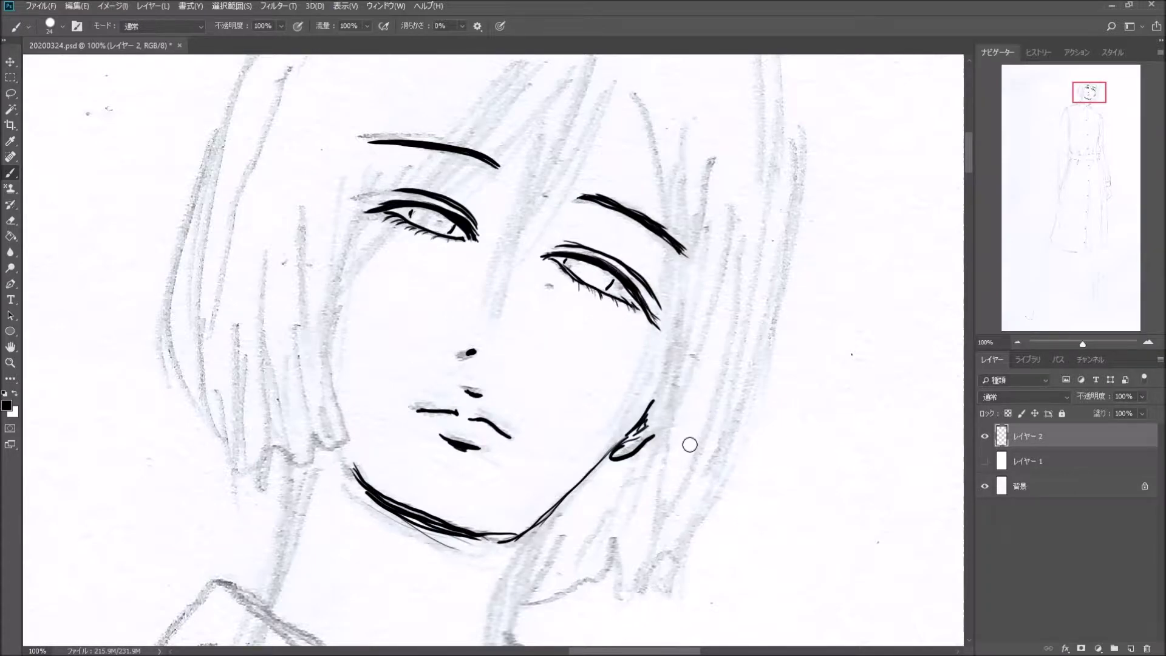
On a new layer, ink the bang strands over the left eye down to the cheek
{"action": "left_click", "coordinate": [1017, 341]}
{"action": "left_click", "coordinate": [1147, 342]}
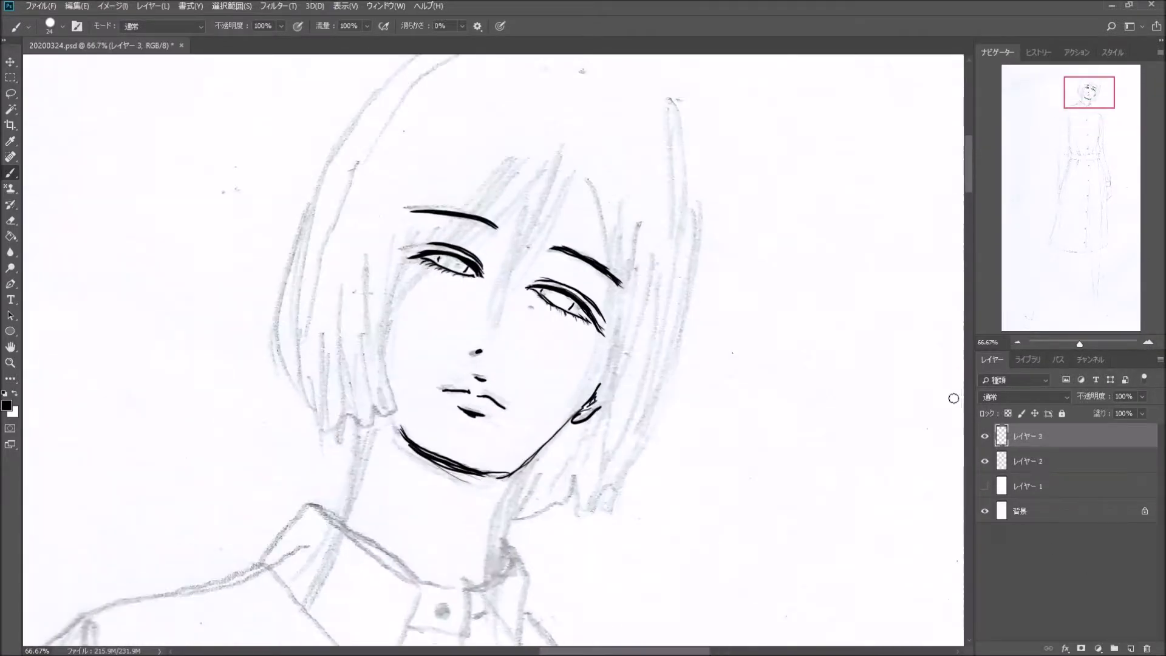
{"action": "key", "text": "ctrl+shift+alt+n"}
{"action": "left_click_drag", "start_coordinate": [542, 172], "coordinate": [374, 331]}
{"action": "left_click_drag", "start_coordinate": [530, 185], "coordinate": [386, 346]}
{"action": "left_click_drag", "start_coordinate": [521, 161], "coordinate": [386, 323]}
{"action": "left_click_drag", "start_coordinate": [447, 215], "coordinate": [378, 388]}
{"action": "left_click_drag", "start_coordinate": [368, 261], "coordinate": [367, 422]}
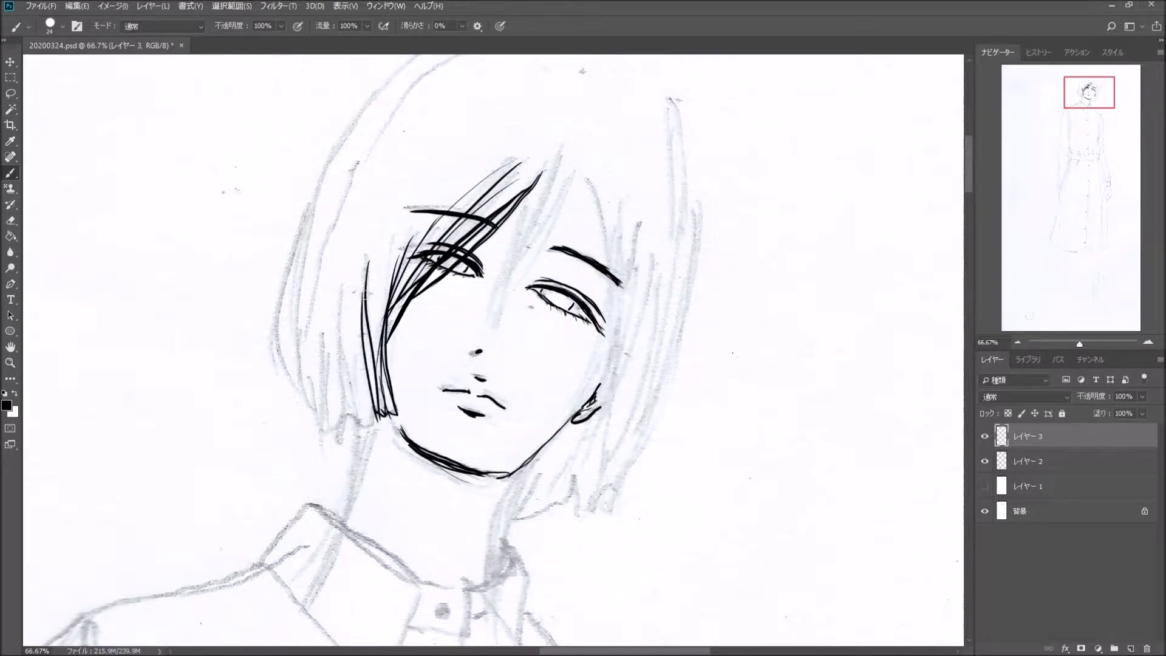
{"action": "left_click_drag", "start_coordinate": [339, 295], "coordinate": [363, 425]}
Ink the outer hair strands on the left side and the arc over the head
{"action": "left_click_drag", "start_coordinate": [773, 203], "coordinate": [759, 139]}
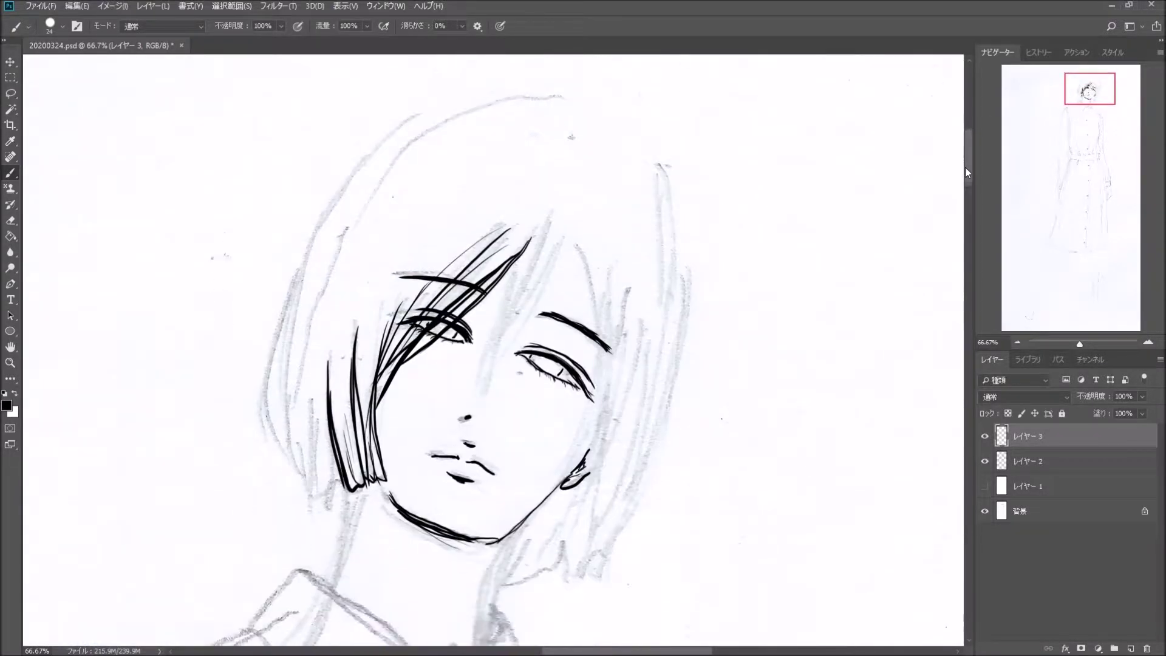
{"action": "mouse_move", "coordinate": [322, 304]}
{"action": "left_mouse_down"}
{"action": "mouse_move", "coordinate": [479, 105]}
{"action": "mouse_move", "coordinate": [303, 395]}
{"action": "left_mouse_up"}
{"action": "left_click_drag", "start_coordinate": [431, 111], "coordinate": [289, 438]}
{"action": "left_click_drag", "start_coordinate": [301, 283], "coordinate": [261, 449]}
{"action": "left_click_drag", "start_coordinate": [328, 407], "coordinate": [334, 498]}
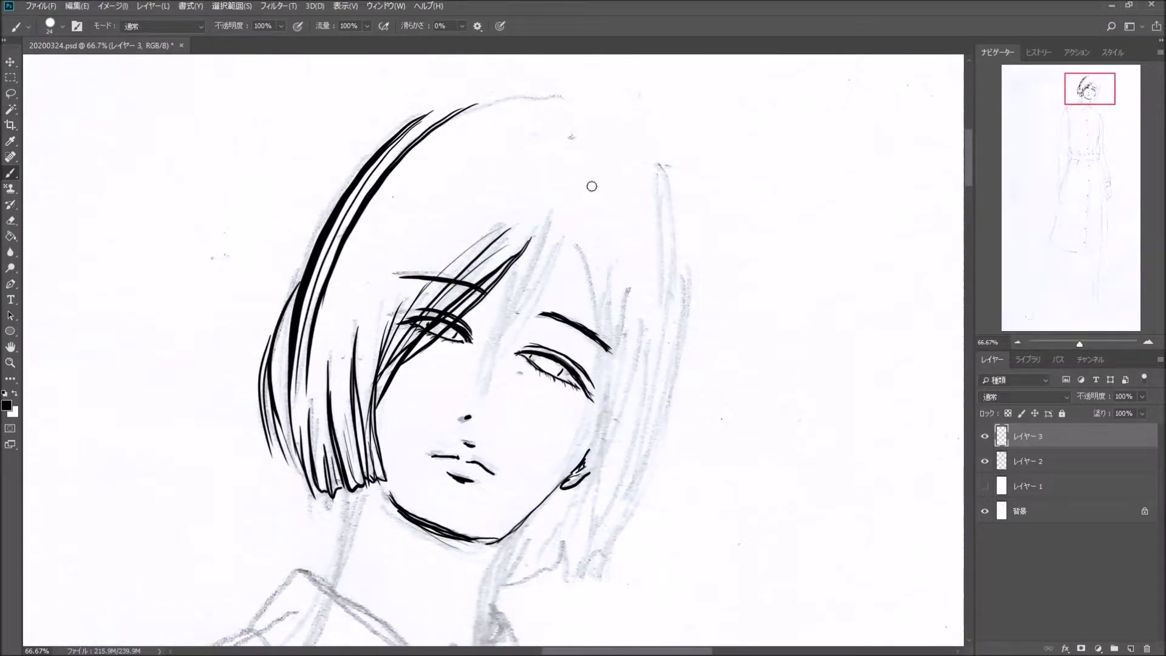
{"action": "left_click_drag", "start_coordinate": [405, 277], "coordinate": [370, 446]}
{"action": "left_click_drag", "start_coordinate": [388, 167], "coordinate": [555, 95]}
Ink hair strands over the right eye and down the right side of the head
{"action": "left_click_drag", "start_coordinate": [528, 237], "coordinate": [485, 349]}
{"action": "mouse_move", "coordinate": [559, 212]}
{"action": "left_mouse_down"}
{"action": "mouse_move", "coordinate": [479, 383]}
{"action": "mouse_move", "coordinate": [498, 359]}
{"action": "left_mouse_up"}
{"action": "mouse_move", "coordinate": [580, 230]}
{"action": "left_mouse_down"}
{"action": "mouse_move", "coordinate": [596, 334]}
{"action": "mouse_move", "coordinate": [562, 467]}
{"action": "left_mouse_up"}
{"action": "left_click_drag", "start_coordinate": [625, 295], "coordinate": [574, 525]}
{"action": "left_click_drag", "start_coordinate": [625, 352], "coordinate": [586, 556]}
{"action": "left_click_drag", "start_coordinate": [661, 163], "coordinate": [680, 394]}
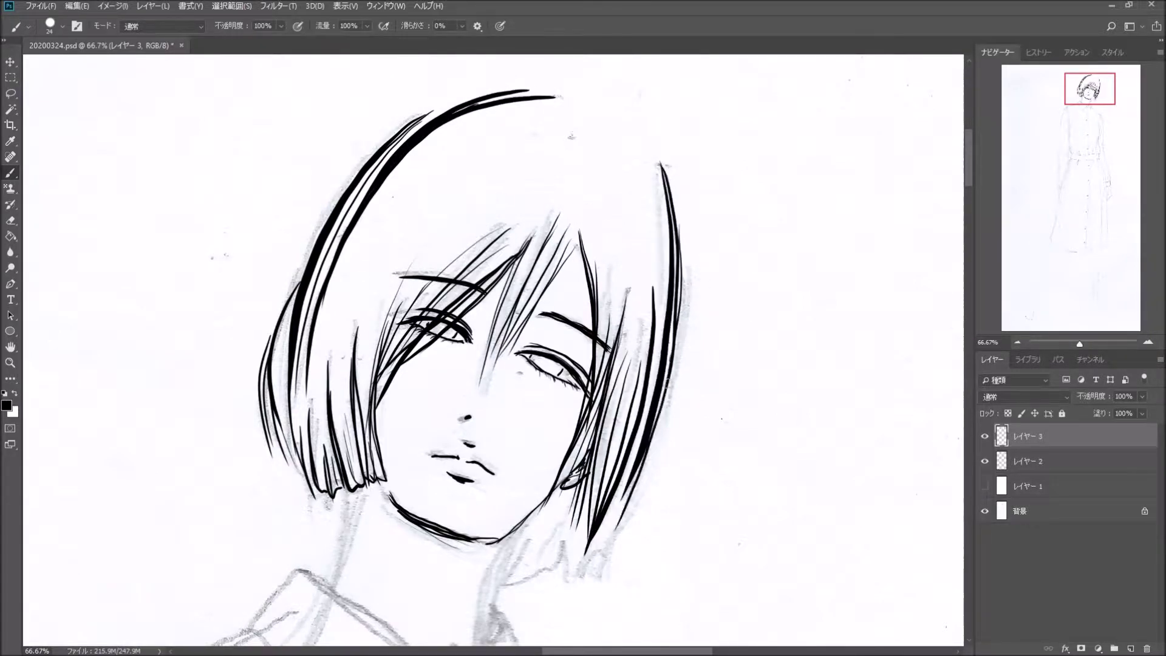
{"action": "left_click_drag", "start_coordinate": [677, 285], "coordinate": [589, 552]}
Ink the neck lines and the wavy edge of the hair ends
{"action": "left_click_drag", "start_coordinate": [519, 526], "coordinate": [481, 632]}
{"action": "left_click_drag", "start_coordinate": [502, 554], "coordinate": [491, 411]}
{"action": "left_click_drag", "start_coordinate": [489, 431], "coordinate": [604, 398]}
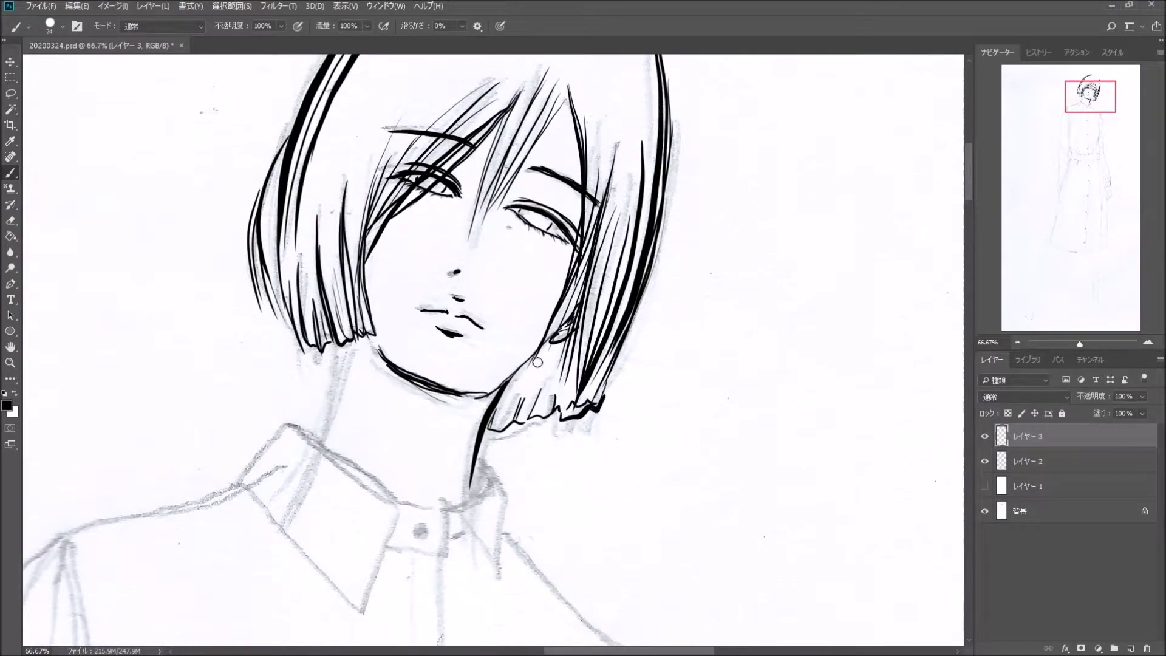
{"action": "left_click_drag", "start_coordinate": [543, 358], "coordinate": [519, 419]}
{"action": "left_click_drag", "start_coordinate": [513, 383], "coordinate": [491, 428]}
{"action": "left_click_drag", "start_coordinate": [322, 434], "coordinate": [354, 341]}
Ink both sides of the shirt collar, the collar band and the button
{"action": "key", "text": "ctrl+minus"}
{"action": "key", "text": "ctrl+minus"}
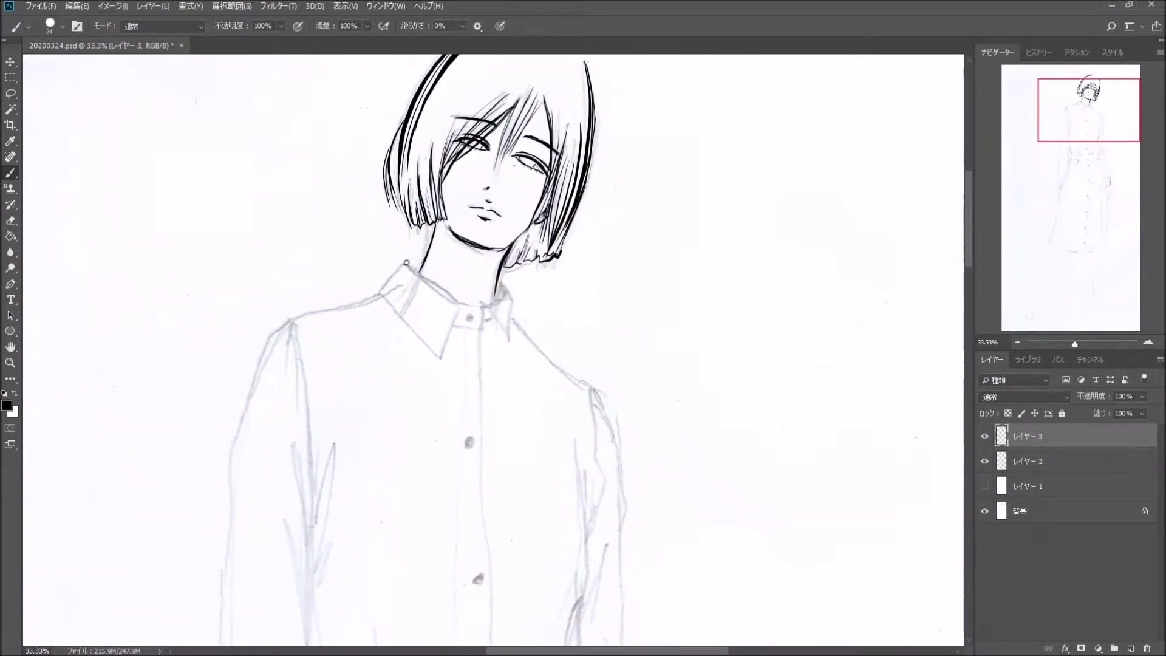
{"action": "left_click_drag", "start_coordinate": [406, 263], "coordinate": [462, 304]}
{"action": "left_click_drag", "start_coordinate": [460, 314], "coordinate": [437, 367]}
{"action": "left_click_drag", "start_coordinate": [437, 366], "coordinate": [378, 292]}
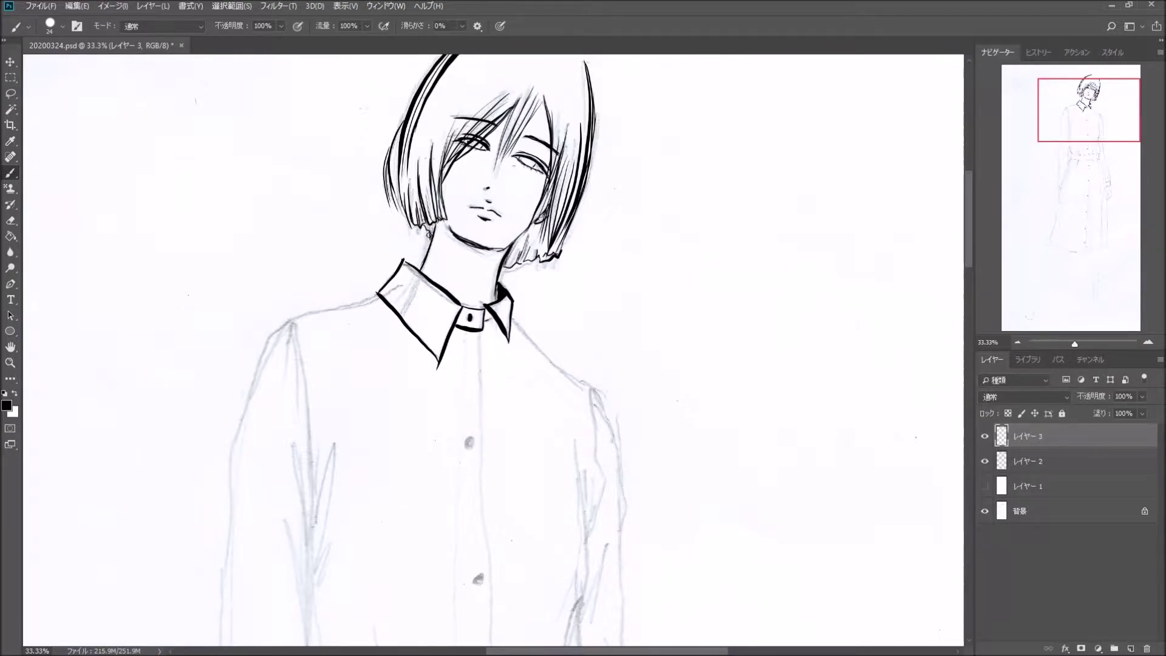
At 100% zoom, thicken the closed eye's upper eyelid line
{"action": "key", "text": "ctrl+1"}
{"action": "left_click", "coordinate": [1074, 85]}
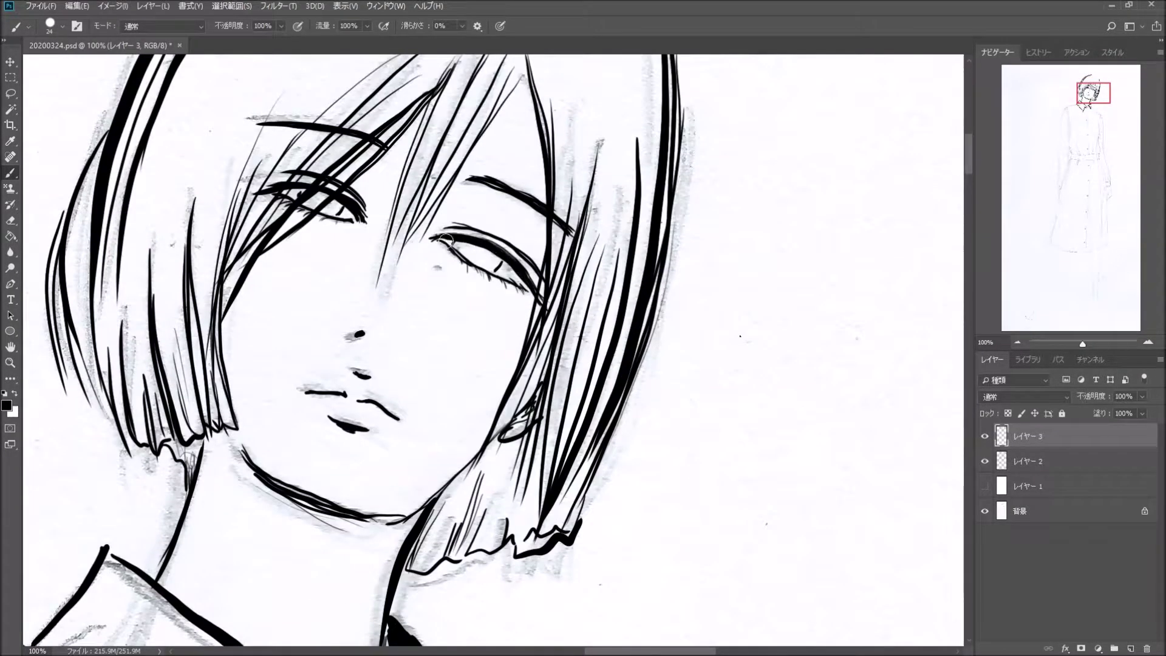
{"action": "left_click_drag", "start_coordinate": [446, 241], "coordinate": [521, 284]}
{"action": "left_click_drag", "start_coordinate": [454, 246], "coordinate": [493, 272]}
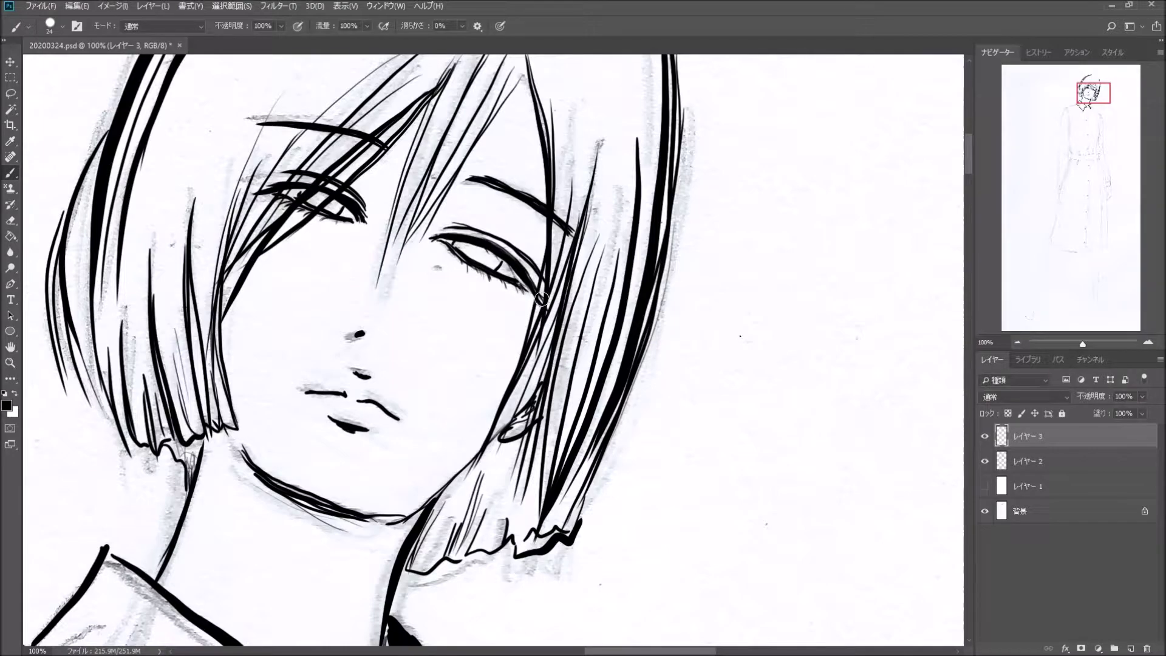
{"action": "left_click", "coordinate": [1019, 343]}
On a new layer, ink the left shoulder and sleeve outline with its folds down to the cuff
{"action": "left_click", "coordinate": [41, 6]}
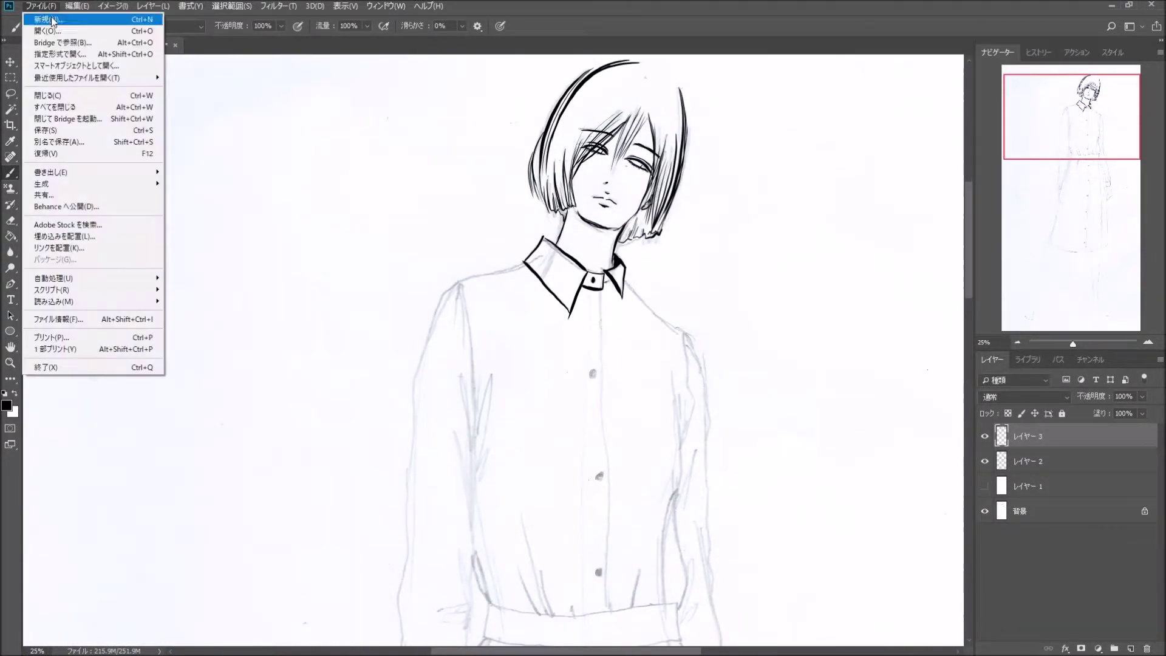
{"action": "key", "text": "Escape"}
{"action": "scroll", "coordinate": [848, 209], "scroll_direction": "down", "scroll_amount": 3}
{"action": "key", "text": "ctrl+shift+alt+n"}
{"action": "mouse_move", "coordinate": [461, 164]}
{"action": "left_mouse_down"}
{"action": "mouse_move", "coordinate": [510, 150]}
{"action": "mouse_move", "coordinate": [400, 529]}
{"action": "mouse_move", "coordinate": [477, 395]}
{"action": "left_mouse_up"}
{"action": "left_click_drag", "start_coordinate": [496, 290], "coordinate": [474, 359]}
{"action": "left_click_drag", "start_coordinate": [476, 383], "coordinate": [471, 486]}
{"action": "left_click_drag", "start_coordinate": [460, 416], "coordinate": [468, 540]}
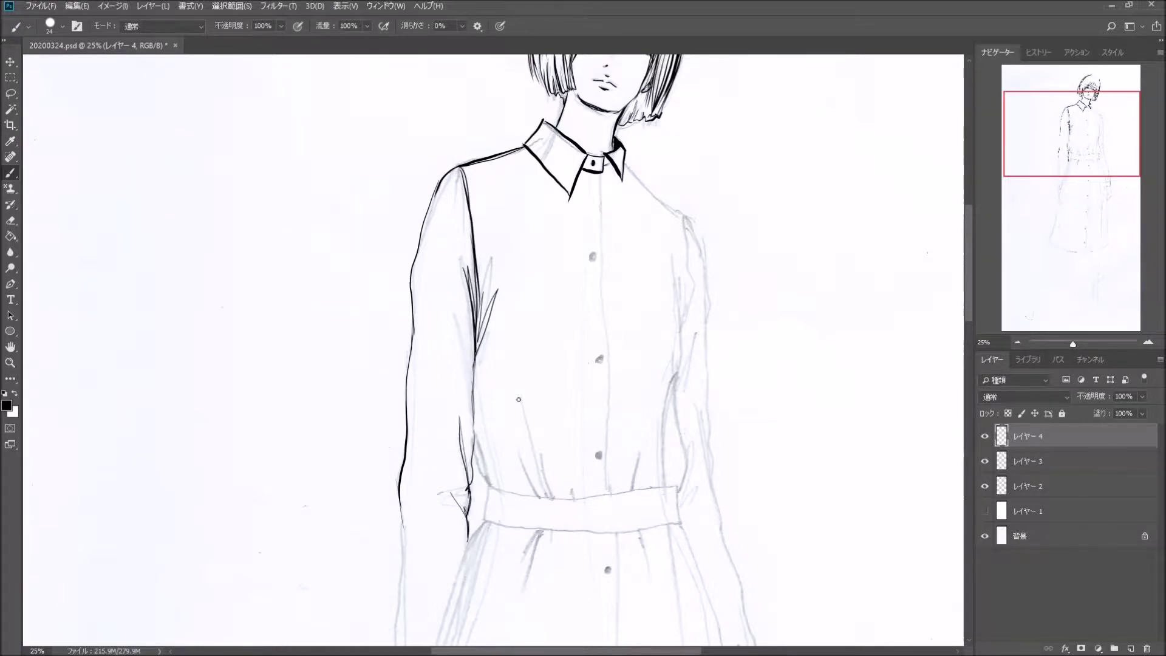
Ink the right shoulder, right side of the shirt body, front placket and right sleeve contour
{"action": "left_click_drag", "start_coordinate": [623, 162], "coordinate": [666, 403]}
{"action": "left_click_drag", "start_coordinate": [672, 261], "coordinate": [687, 483]}
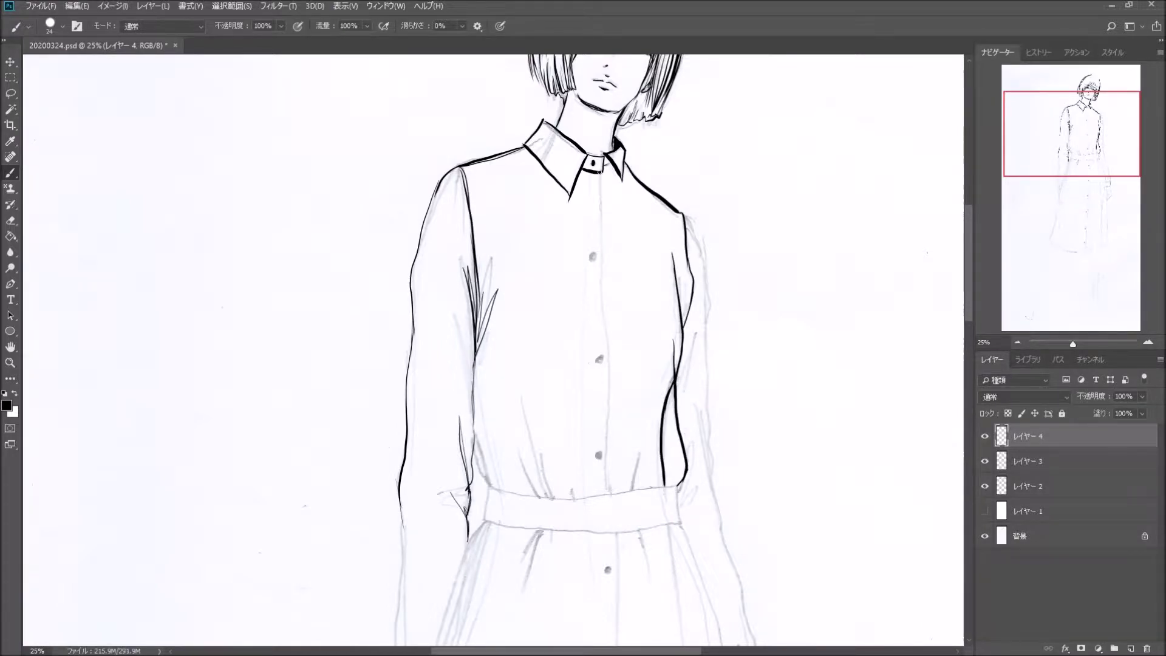
{"action": "left_click_drag", "start_coordinate": [599, 172], "coordinate": [606, 492]}
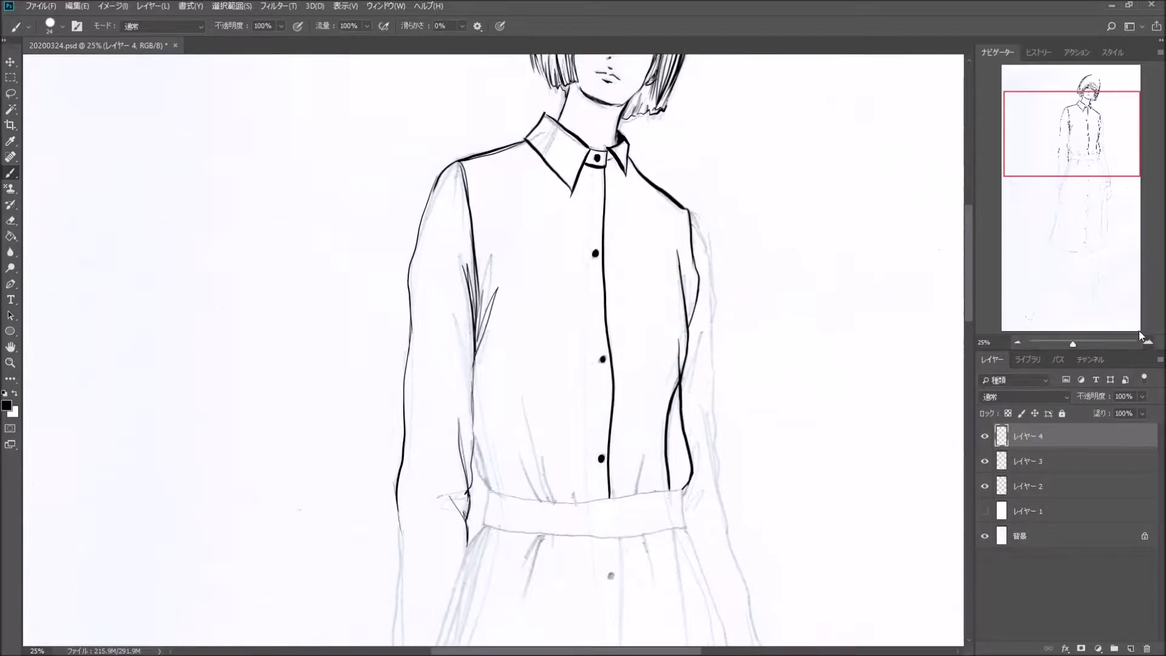
{"action": "key", "text": "ctrl+plus"}
{"action": "left_click_drag", "start_coordinate": [591, 207], "coordinate": [620, 504]}
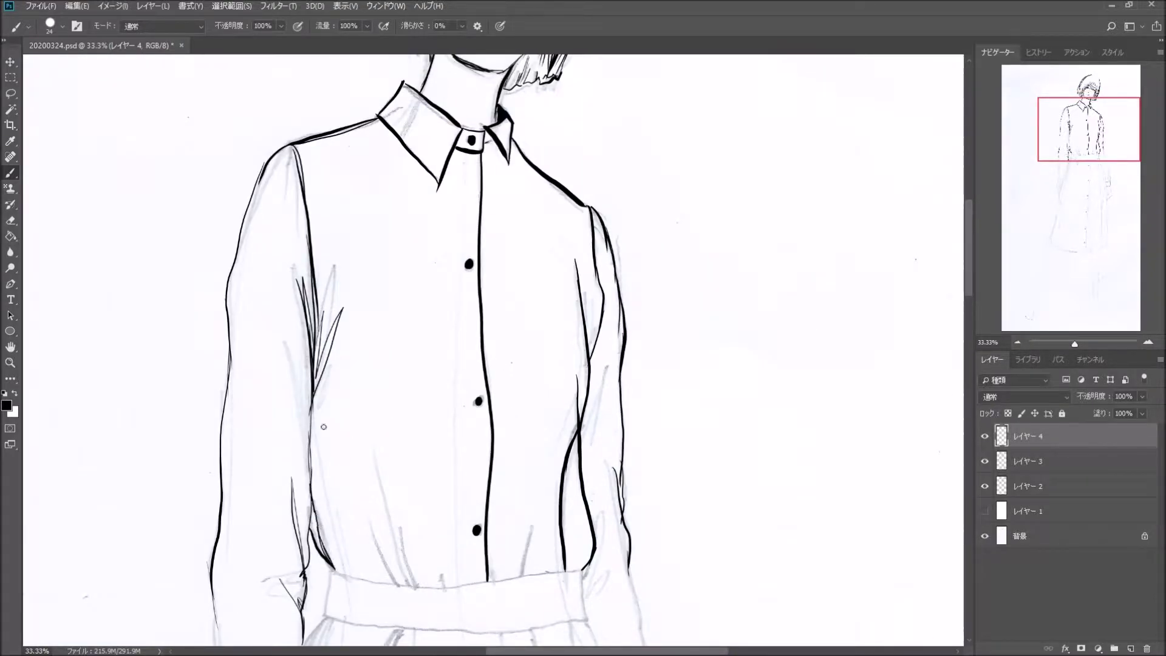
Outline the waistband rectangle and add fold lines above and below it
{"action": "left_click_drag", "start_coordinate": [322, 428], "coordinate": [311, 528]}
{"action": "scroll", "coordinate": [425, 364], "scroll_direction": "down", "scroll_amount": 8}
{"action": "mouse_move", "coordinate": [634, 232]}
{"action": "left_mouse_down"}
{"action": "mouse_move", "coordinate": [641, 284]}
{"action": "mouse_move", "coordinate": [376, 280]}
{"action": "mouse_move", "coordinate": [633, 234]}
{"action": "left_mouse_up"}
{"action": "left_click_drag", "start_coordinate": [428, 119], "coordinate": [453, 243]}
{"action": "left_click_drag", "start_coordinate": [379, 182], "coordinate": [395, 234]}
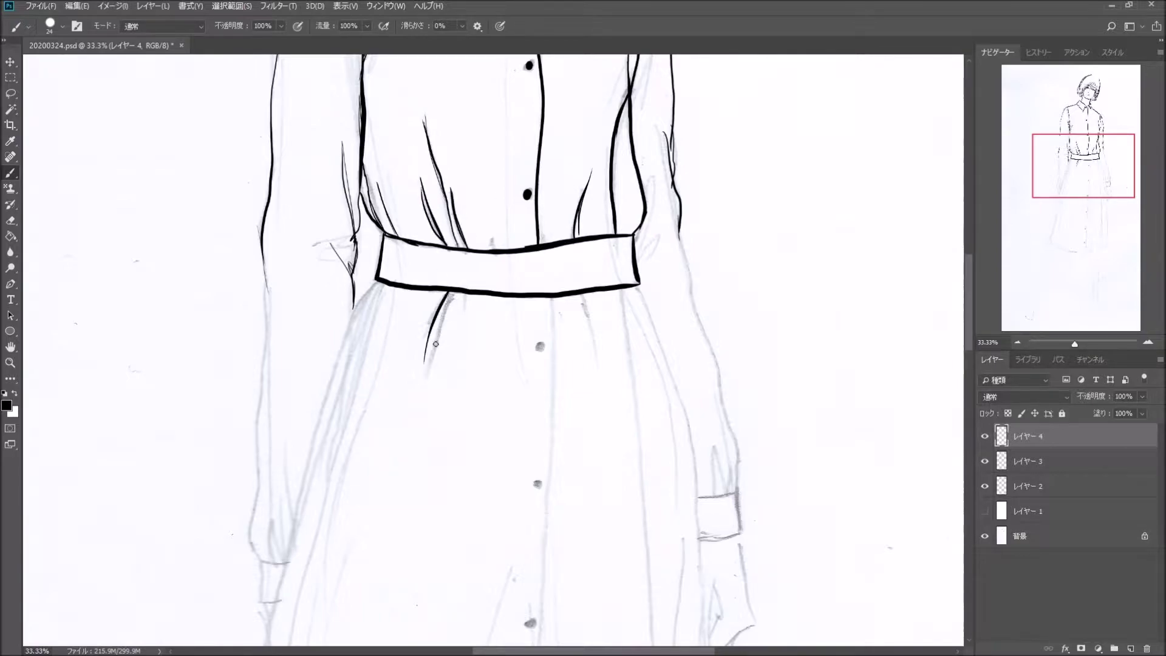
{"action": "left_click_drag", "start_coordinate": [449, 292], "coordinate": [425, 416]}
{"action": "left_click_drag", "start_coordinate": [584, 292], "coordinate": [601, 372]}
Ink the left sleeve edge to the cuff, the right sleeve's outer edge and the cuff edges
{"action": "scroll", "coordinate": [407, 191], "scroll_direction": "down", "scroll_amount": 5}
{"action": "left_click_drag", "start_coordinate": [295, 122], "coordinate": [282, 372]}
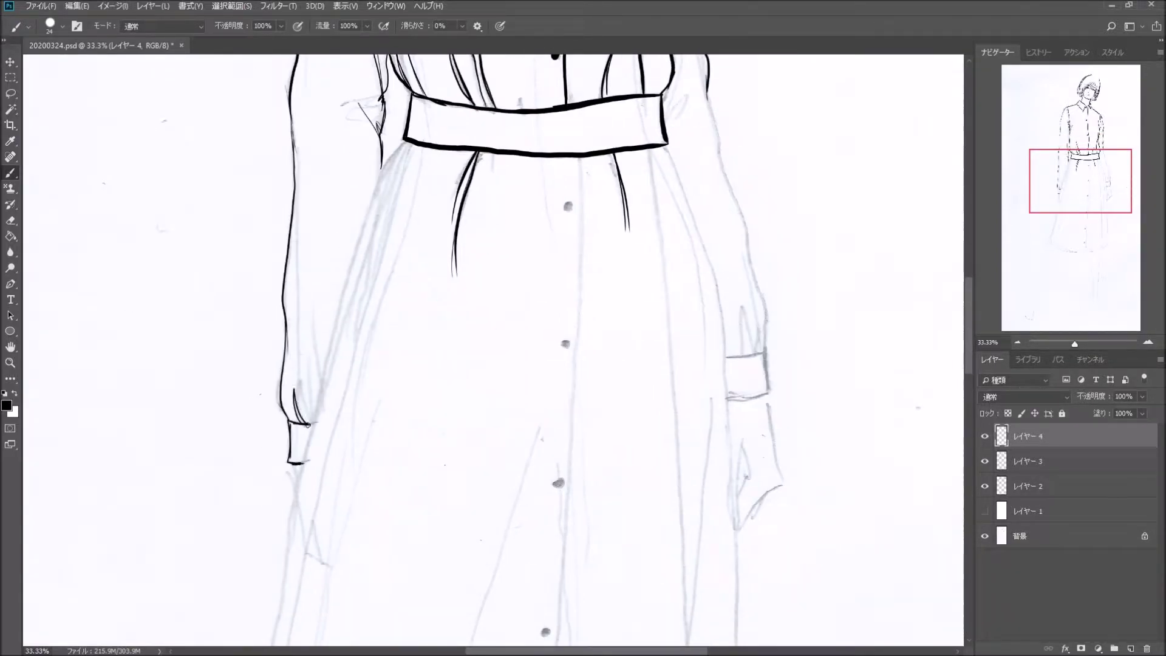
{"action": "mouse_move", "coordinate": [708, 110]}
{"action": "left_mouse_down"}
{"action": "mouse_move", "coordinate": [768, 389]}
{"action": "mouse_move", "coordinate": [769, 351]}
{"action": "left_mouse_up"}
{"action": "left_click_drag", "start_coordinate": [729, 400], "coordinate": [768, 393]}
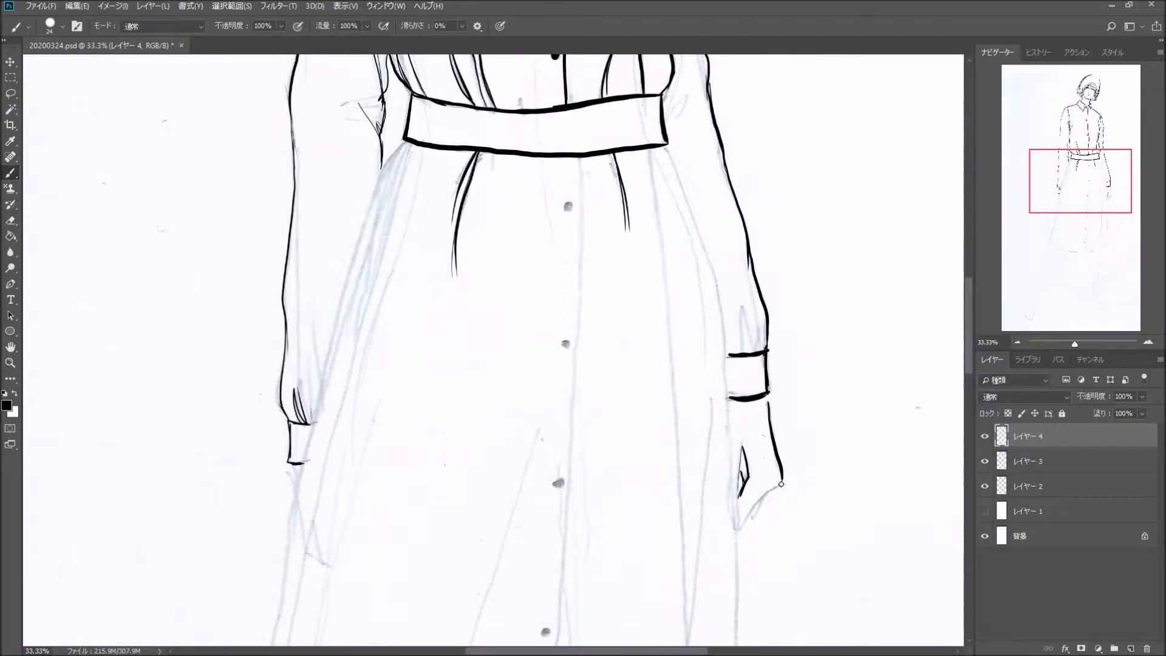
{"action": "key", "text": "ctrl+minus"}
Ink the skirt's left and right edges, hem, centre-front line and side panel seam
{"action": "left_click_drag", "start_coordinate": [486, 102], "coordinate": [358, 613]}
{"action": "mouse_move", "coordinate": [683, 100]}
{"action": "left_mouse_down"}
{"action": "mouse_move", "coordinate": [731, 291]}
{"action": "mouse_move", "coordinate": [732, 628]}
{"action": "left_mouse_up"}
{"action": "left_click_drag", "start_coordinate": [739, 231], "coordinate": [742, 258]}
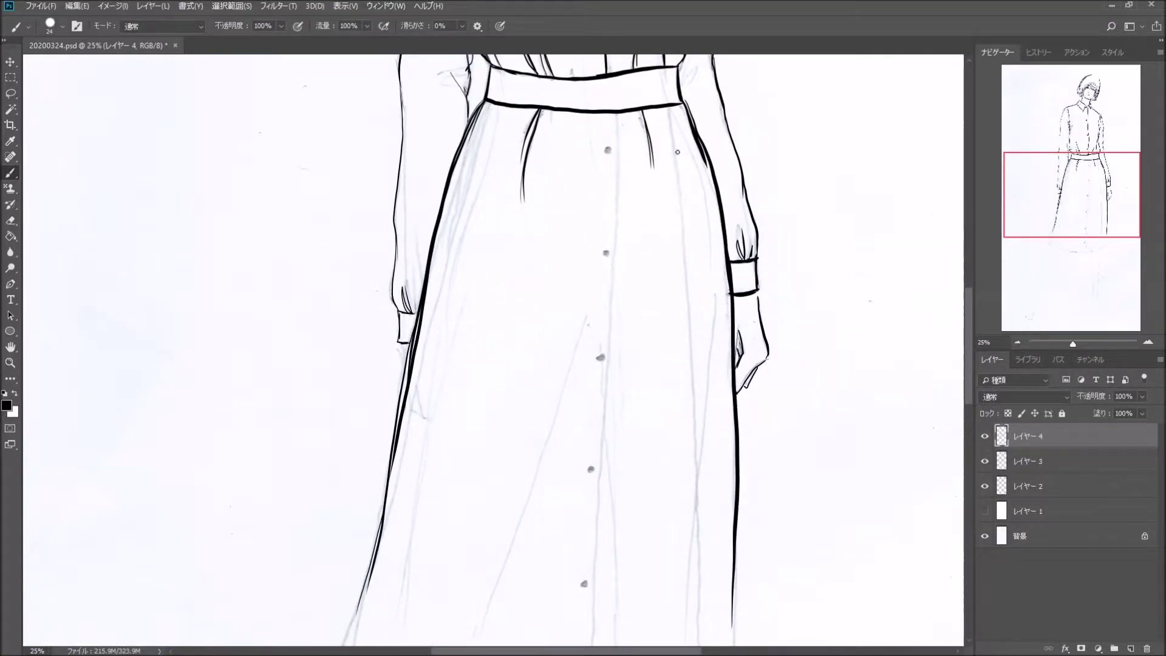
{"action": "key", "text": "ctrl+minus"}
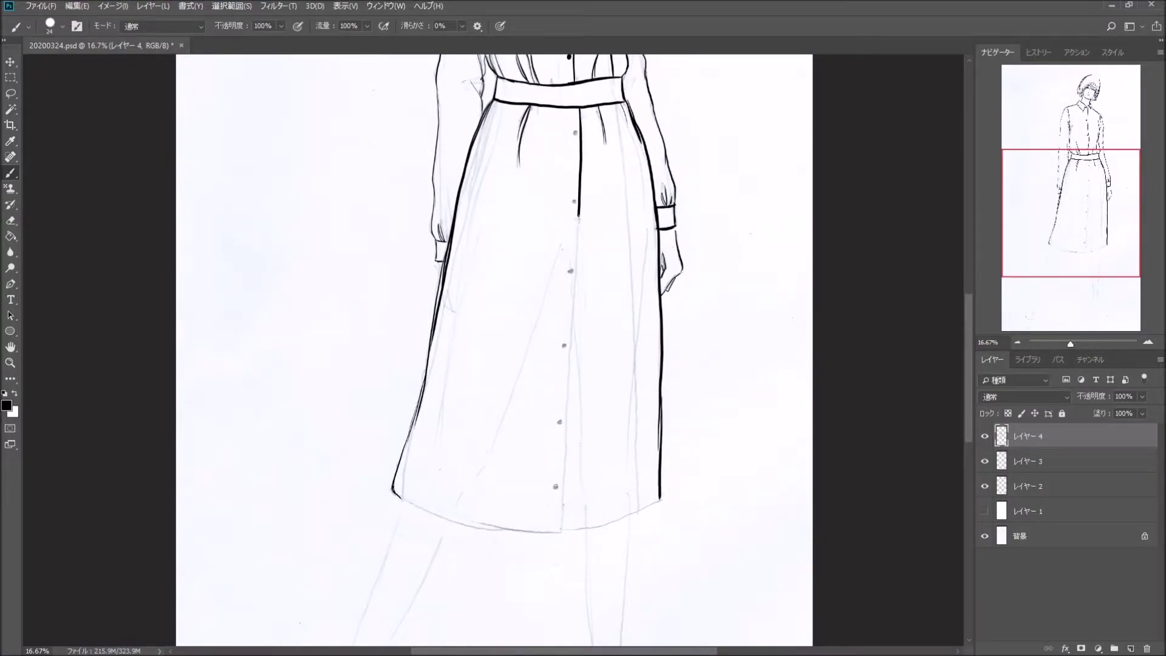
{"action": "left_click_drag", "start_coordinate": [578, 218], "coordinate": [562, 530]}
{"action": "left_click_drag", "start_coordinate": [393, 491], "coordinate": [540, 532]}
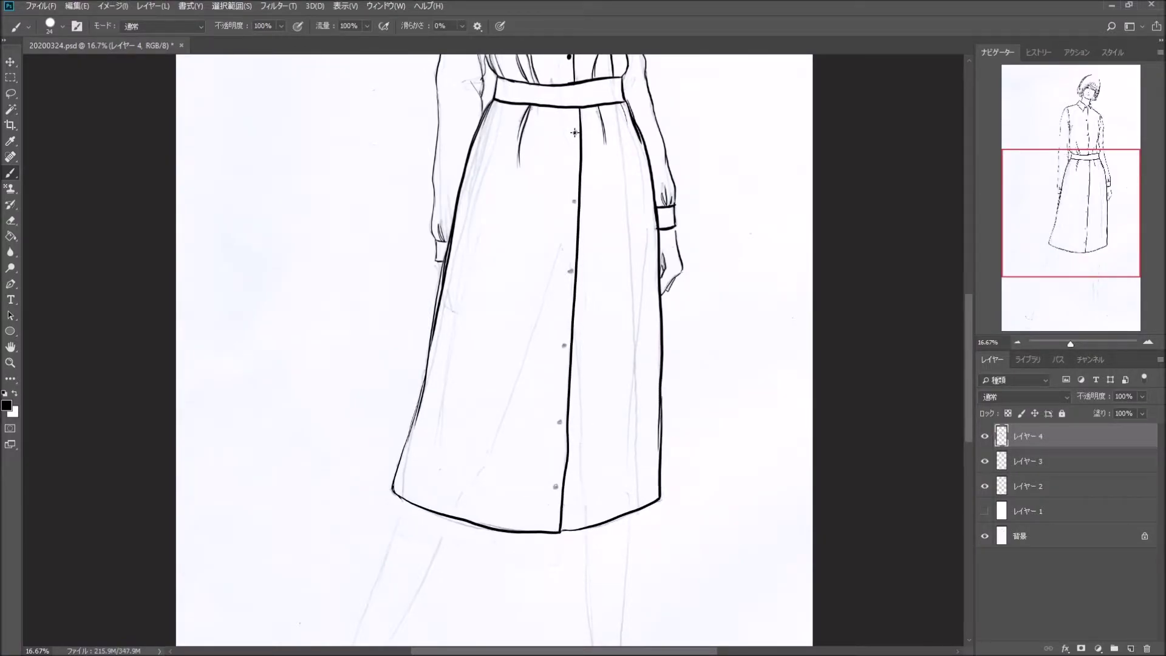
{"action": "left_click_drag", "start_coordinate": [495, 99], "coordinate": [399, 495]}
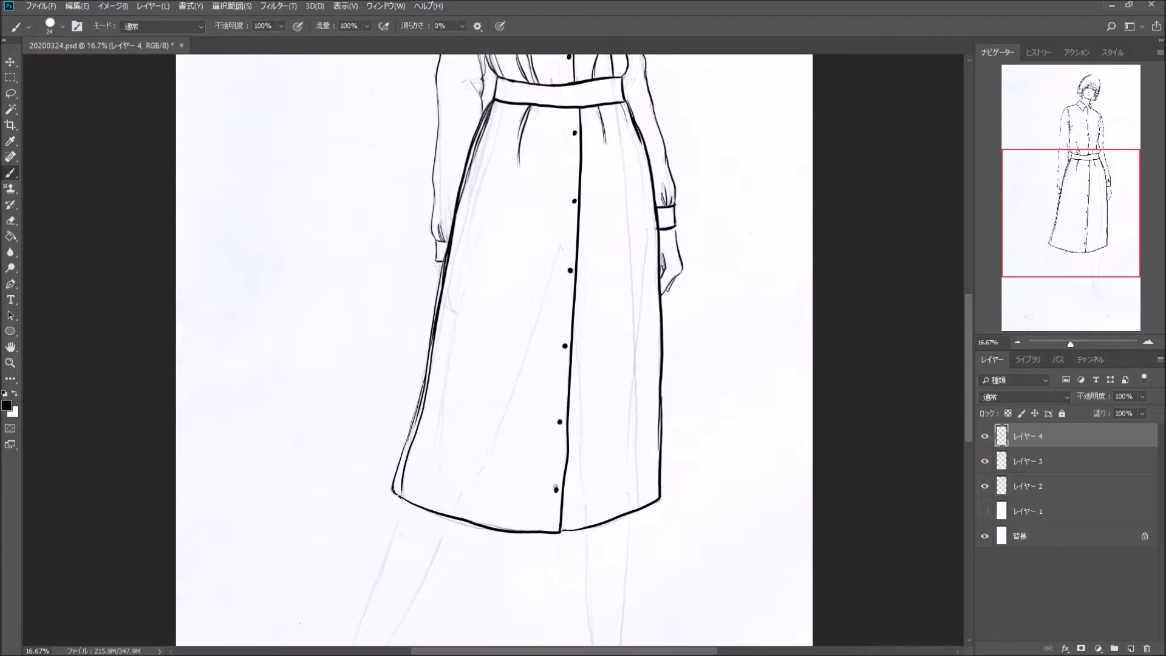
{"action": "left_click_drag", "start_coordinate": [616, 113], "coordinate": [637, 506]}
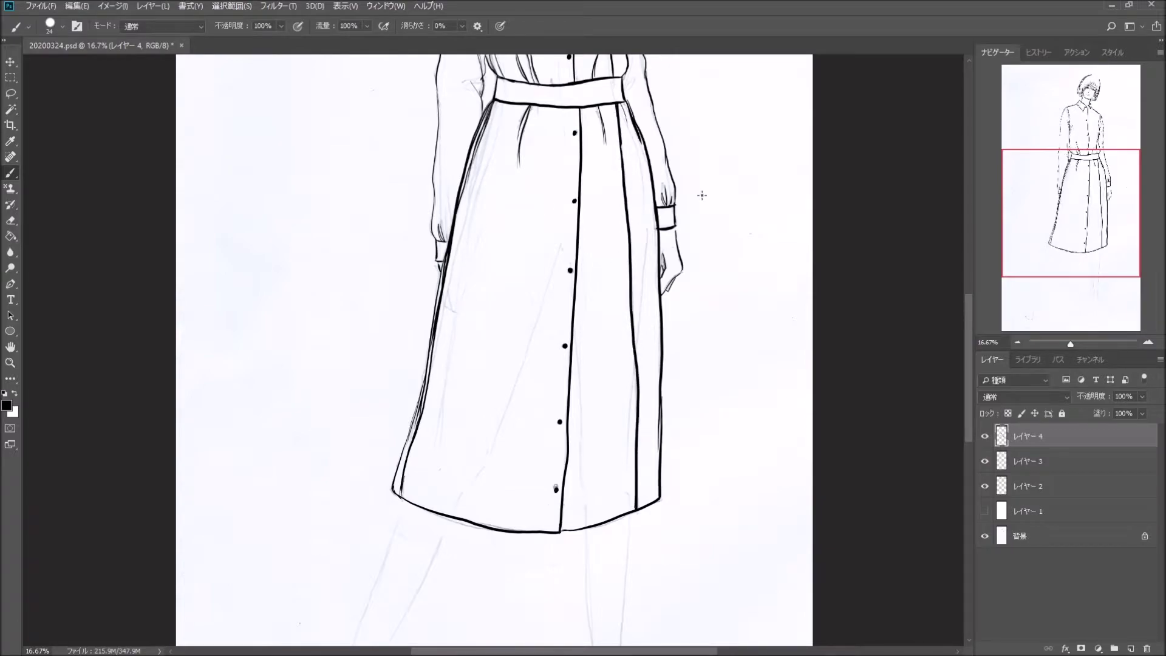
Ink the right leg below the hem down to the ankle and foot
{"action": "left_click_drag", "start_coordinate": [702, 195], "coordinate": [685, 480]}
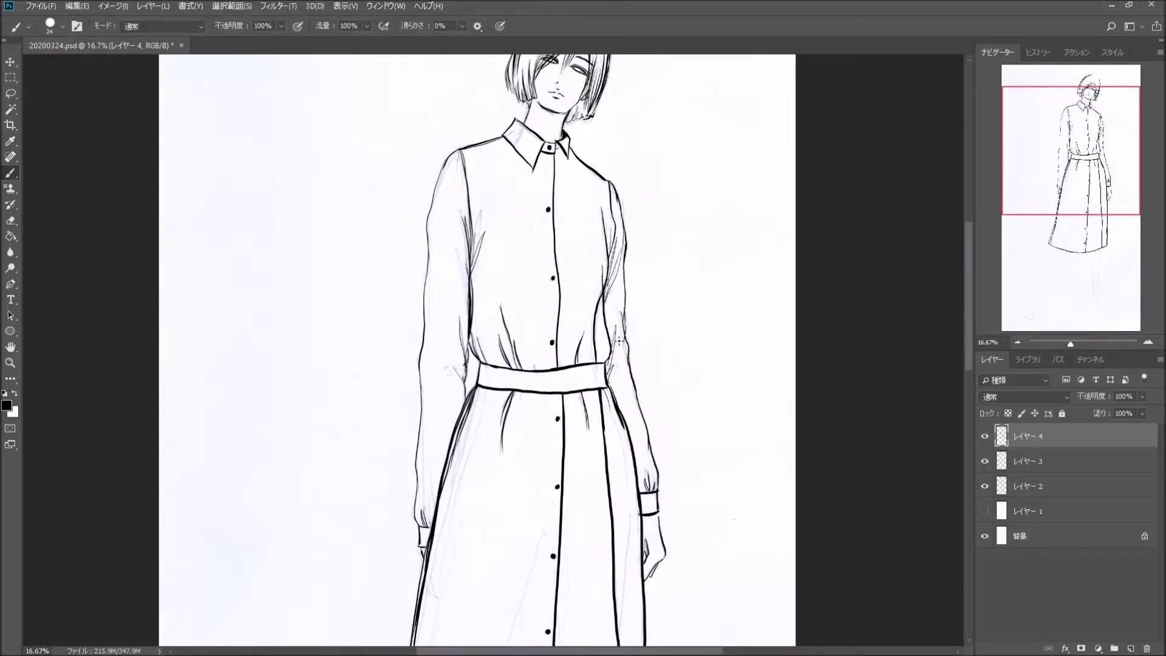
{"action": "scroll", "coordinate": [565, 228], "scroll_direction": "down", "scroll_amount": 3}
{"action": "scroll", "coordinate": [555, 305], "scroll_direction": "down", "scroll_amount": 5}
{"action": "left_click_drag", "start_coordinate": [553, 286], "coordinate": [568, 510]}
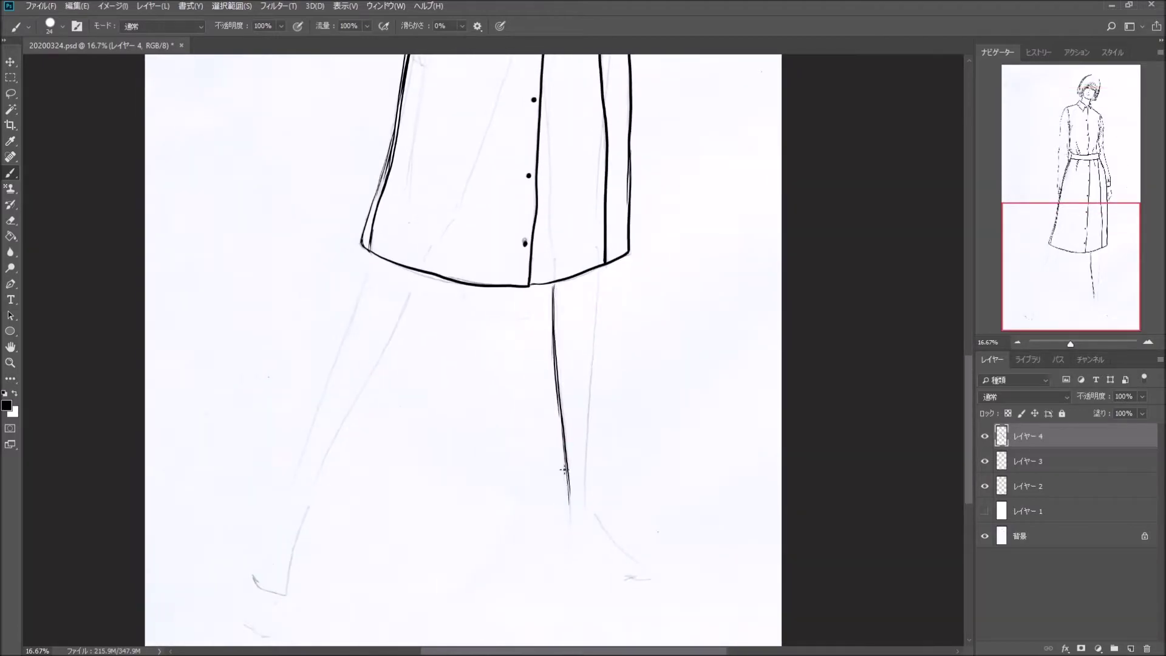
{"action": "mouse_move", "coordinate": [602, 270]}
{"action": "left_mouse_down"}
{"action": "mouse_move", "coordinate": [586, 485]}
{"action": "mouse_move", "coordinate": [635, 562]}
{"action": "left_mouse_up"}
{"action": "left_click_drag", "start_coordinate": [619, 577], "coordinate": [643, 577]}
Ink the left leg and foot, redrawing the inner leg line thicker and darker
{"action": "mouse_move", "coordinate": [362, 271]}
{"action": "left_mouse_down"}
{"action": "mouse_move", "coordinate": [292, 486]}
{"action": "mouse_move", "coordinate": [361, 268]}
{"action": "left_mouse_up"}
{"action": "key", "text": "ctrl+z"}
{"action": "mouse_move", "coordinate": [419, 292]}
{"action": "left_mouse_down"}
{"action": "mouse_move", "coordinate": [313, 485]}
{"action": "mouse_move", "coordinate": [285, 596]}
{"action": "left_mouse_up"}
{"action": "left_click_drag", "start_coordinate": [286, 596], "coordinate": [250, 574]}
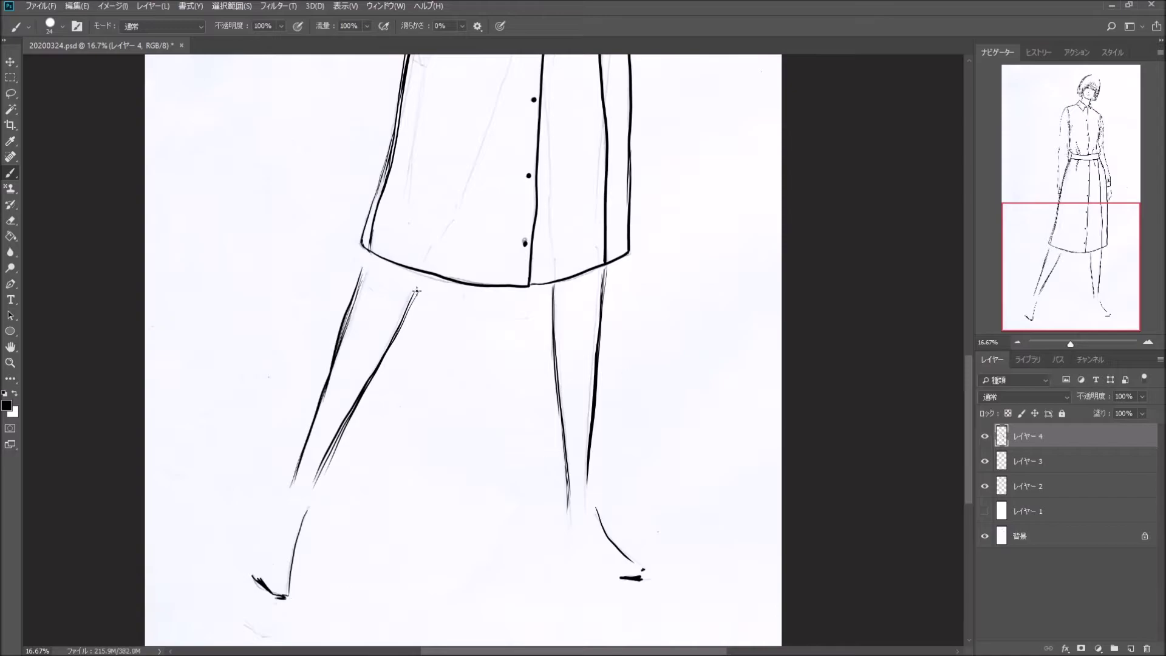
{"action": "left_click_drag", "start_coordinate": [416, 291], "coordinate": [323, 470]}
{"action": "key", "text": "ctrl+minus"}
{"action": "key", "text": "ctrl+minus"}
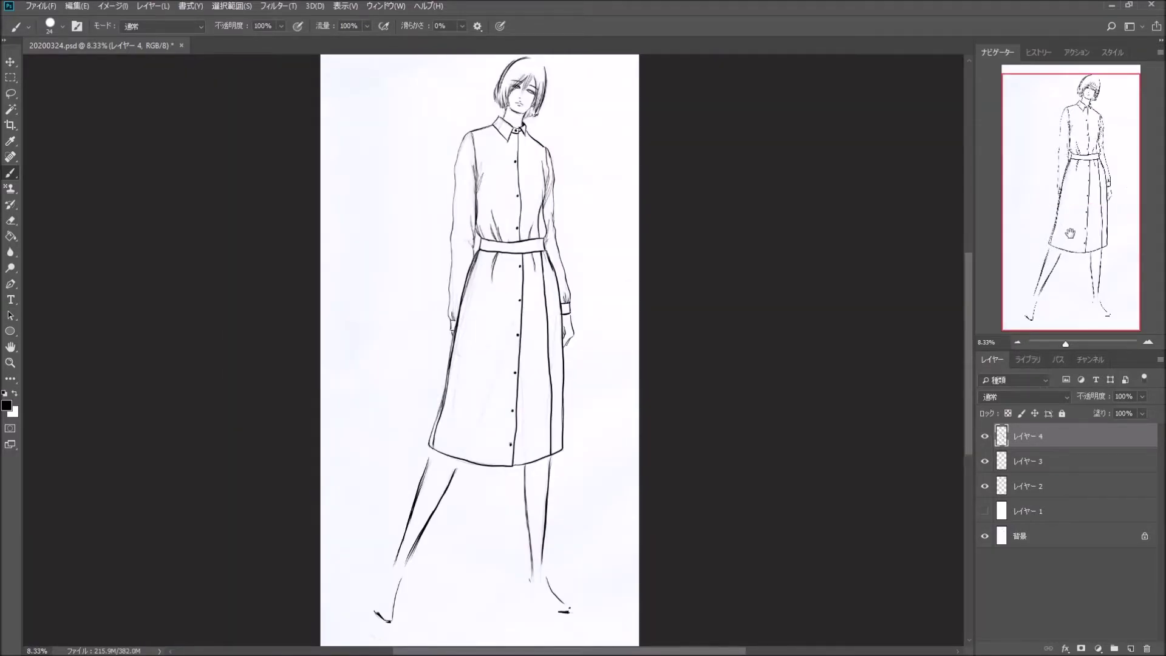
Set the brush opacity to 11% and choose a magenta paint colour
{"action": "scroll", "coordinate": [486, 100], "scroll_direction": "up", "scroll_amount": 1}
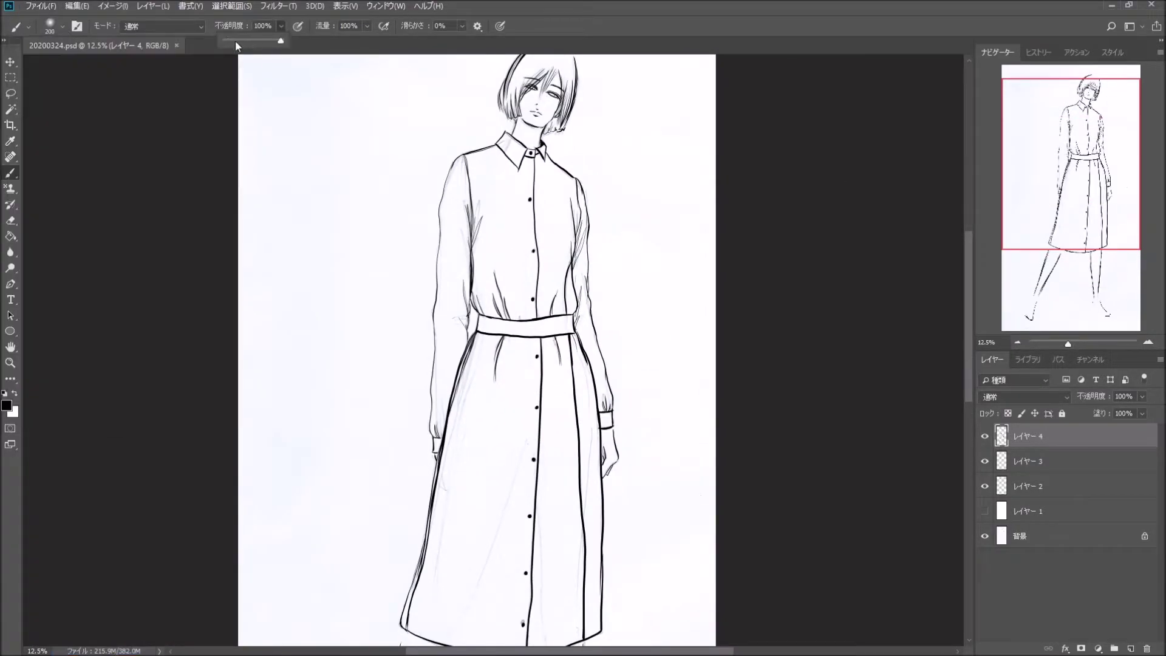
{"action": "left_click_drag", "start_coordinate": [237, 45], "coordinate": [229, 40]}
{"action": "left_click", "coordinate": [7, 405]}
{"action": "key", "text": "Return"}
{"action": "left_click", "coordinate": [1130, 649]}
On a new layer, paint pink blush on both cheeks and the upper and lower lips
{"action": "key", "text": "ctrl+plus"}
{"action": "key", "text": "ctrl+plus"}
{"action": "key", "text": "ctrl+plus"}
{"action": "mouse_move", "coordinate": [1070, 164]}
{"action": "left_mouse_down"}
{"action": "mouse_move", "coordinate": [1052, 161]}
{"action": "mouse_move", "coordinate": [1080, 106]}
{"action": "left_mouse_up"}
{"action": "key", "text": "ctrl+plus"}
{"action": "key", "text": "ctrl+plus"}
{"action": "key", "text": "ctrl+plus"}
{"action": "left_click_drag", "start_coordinate": [644, 358], "coordinate": [710, 377]}
{"action": "left_click_drag", "start_coordinate": [425, 274], "coordinate": [486, 304]}
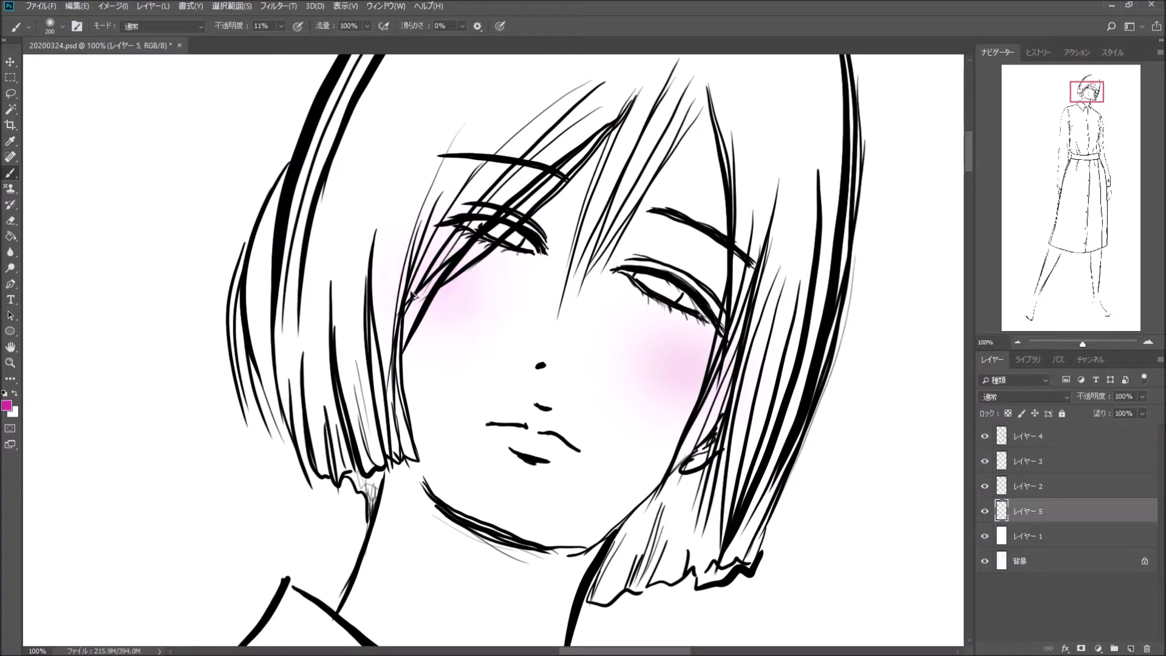
{"action": "left_click", "coordinate": [55, 26]}
{"action": "left_click_drag", "start_coordinate": [510, 450], "coordinate": [562, 452]}
{"action": "mouse_move", "coordinate": [498, 422]}
{"action": "left_mouse_down"}
{"action": "mouse_move", "coordinate": [548, 419]}
{"action": "mouse_move", "coordinate": [564, 453]}
{"action": "mouse_move", "coordinate": [550, 419]}
{"action": "left_mouse_up"}
Shade the eyelids, jawline and under the chin in a dark purple-grey
{"action": "left_click", "coordinate": [6, 405]}
{"action": "left_click", "coordinate": [565, 322]}
{"action": "key", "text": "Return"}
{"action": "mouse_move", "coordinate": [644, 267]}
{"action": "left_mouse_down"}
{"action": "mouse_move", "coordinate": [670, 263]}
{"action": "mouse_move", "coordinate": [716, 291]}
{"action": "left_mouse_up"}
{"action": "left_click_drag", "start_coordinate": [547, 243], "coordinate": [455, 194]}
{"action": "left_click_drag", "start_coordinate": [429, 501], "coordinate": [565, 567]}
{"action": "left_click_drag", "start_coordinate": [419, 489], "coordinate": [462, 534]}
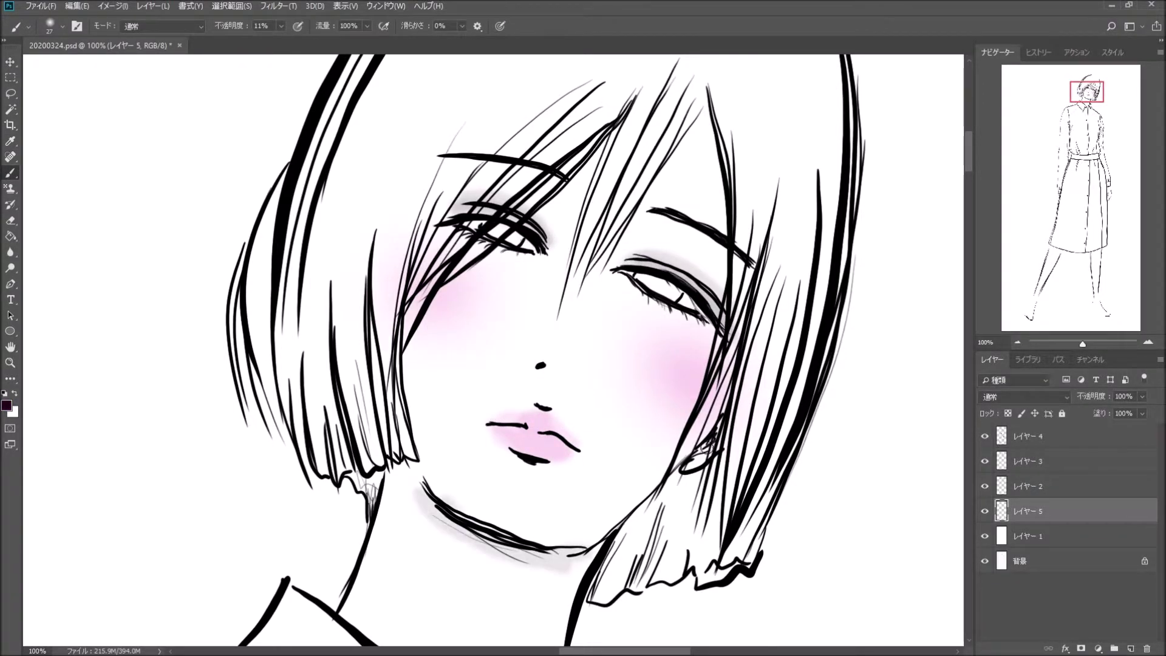
Prepare a hard-edged brush at 100% opacity with a new colour on a new eye-colour layer
{"action": "left_click", "coordinate": [62, 26]}
{"action": "double_click", "coordinate": [37, 122]}
{"action": "key", "text": "0"}
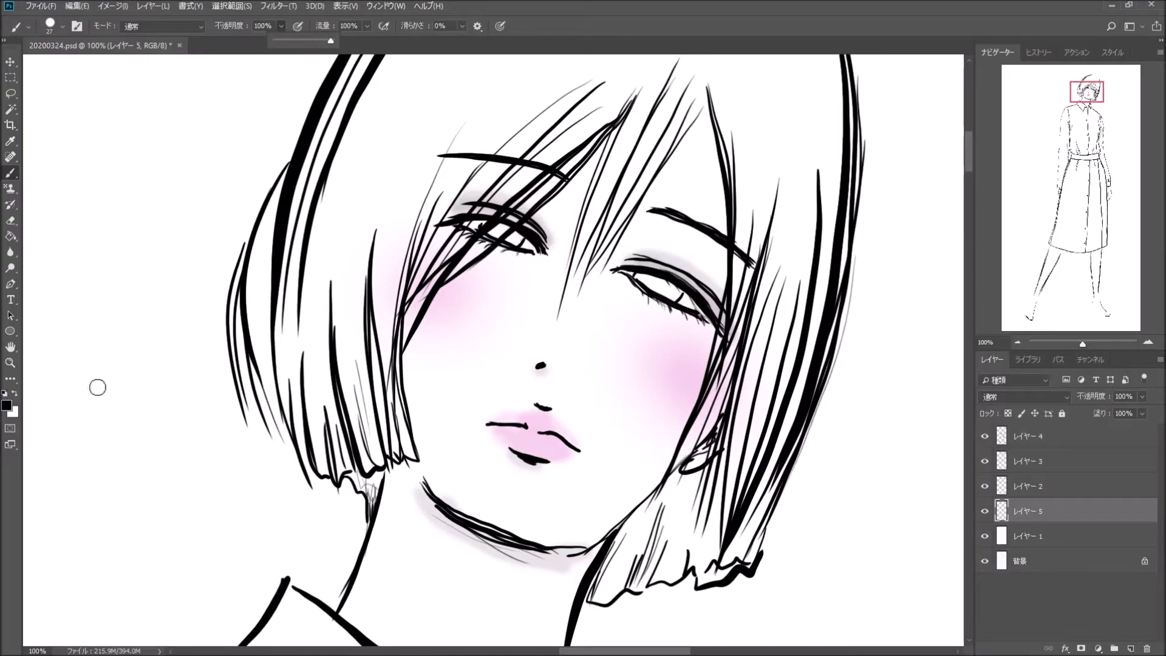
{"action": "left_click", "coordinate": [7, 405]}
{"action": "key", "text": "Return"}
{"action": "key", "text": "ctrl+shift+alt+n"}
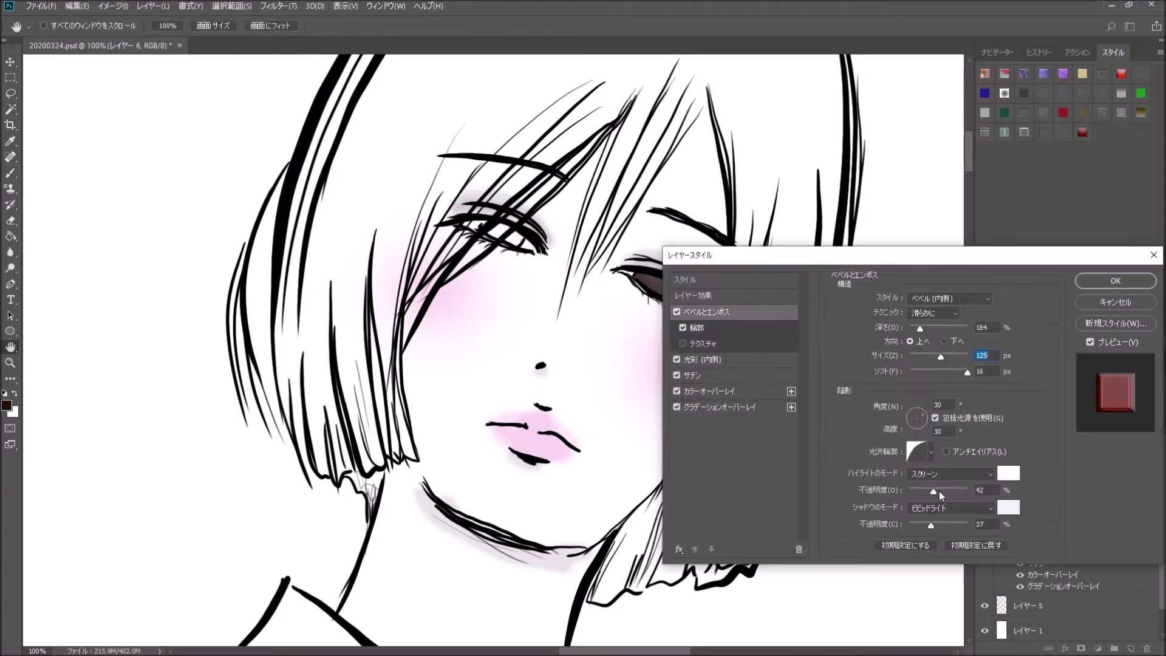
Give the eye layer a smaller Bevel & Emboss with adjusted shading opacity
{"action": "left_click_drag", "start_coordinate": [938, 524], "coordinate": [941, 526]}
{"action": "left_click_drag", "start_coordinate": [790, 255], "coordinate": [824, 212]}
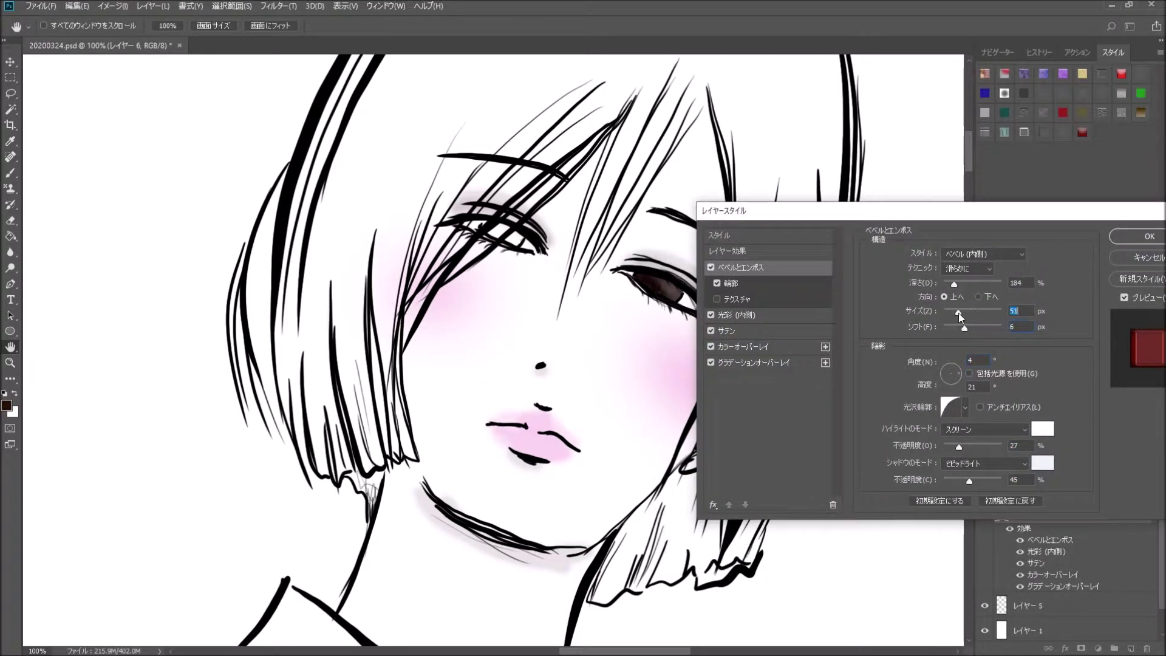
{"action": "key", "text": "Return"}
{"action": "key", "text": "ctrl+shift+alt+n"}
Add a Bevel & Emboss with a changed lighting angle and altitude to the next layer
{"action": "double_click", "coordinate": [1019, 541]}
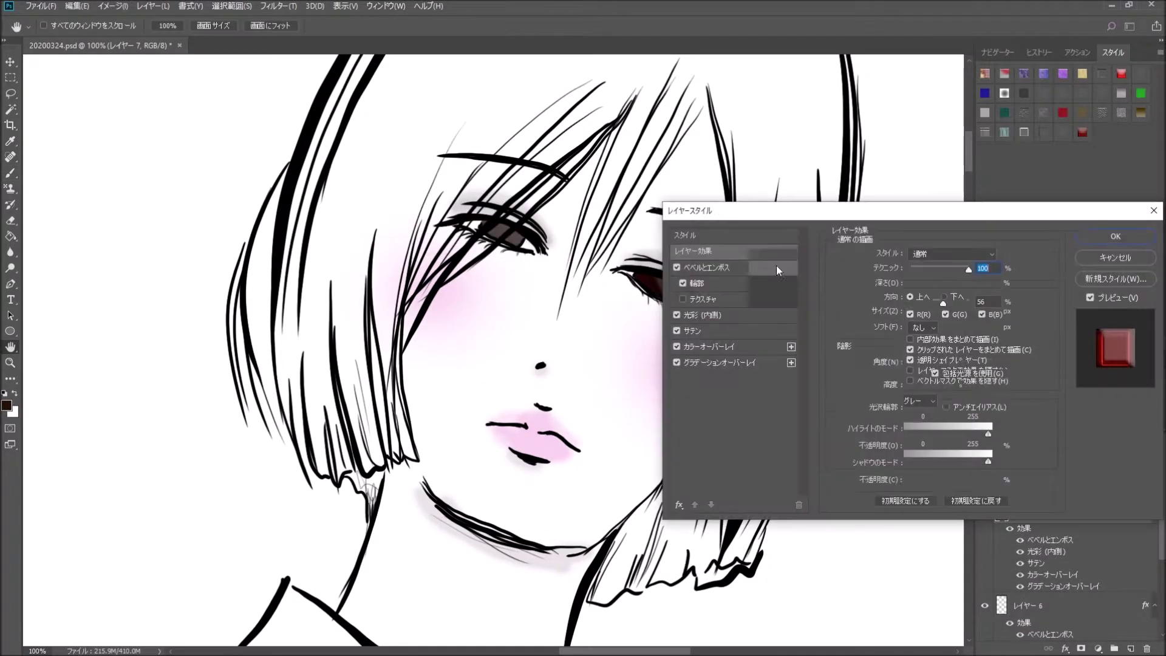
{"action": "left_click_drag", "start_coordinate": [923, 376], "coordinate": [923, 371]}
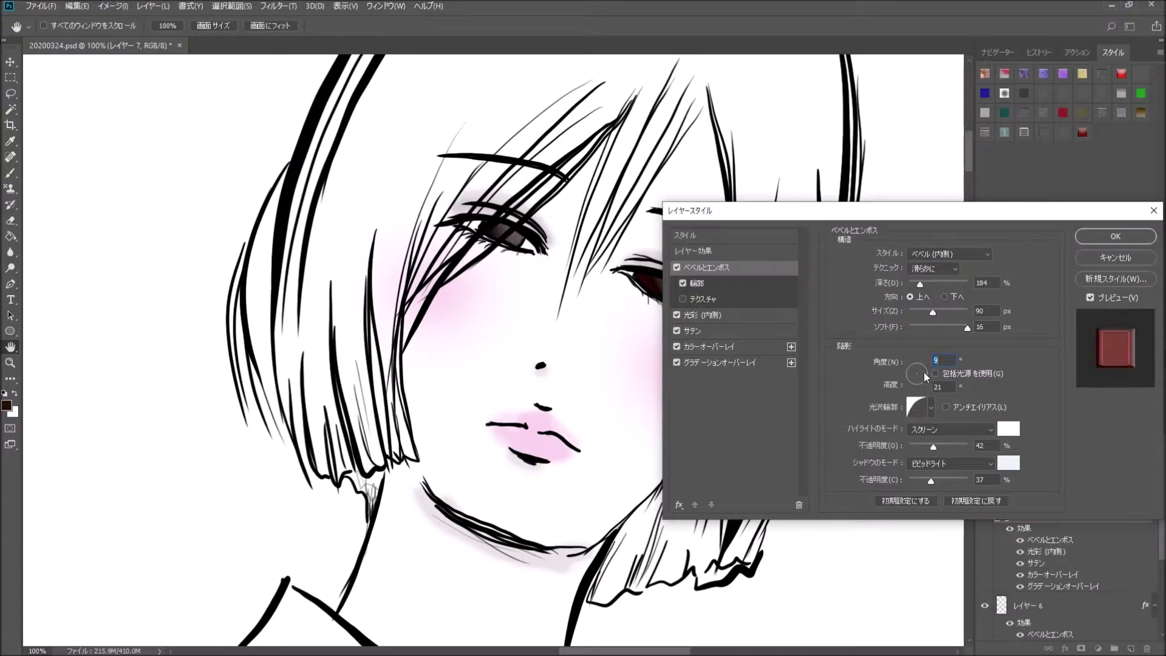
{"action": "key", "text": "Return"}
{"action": "key", "text": "ctrl+shift+alt+n"}
{"action": "key", "text": "b"}
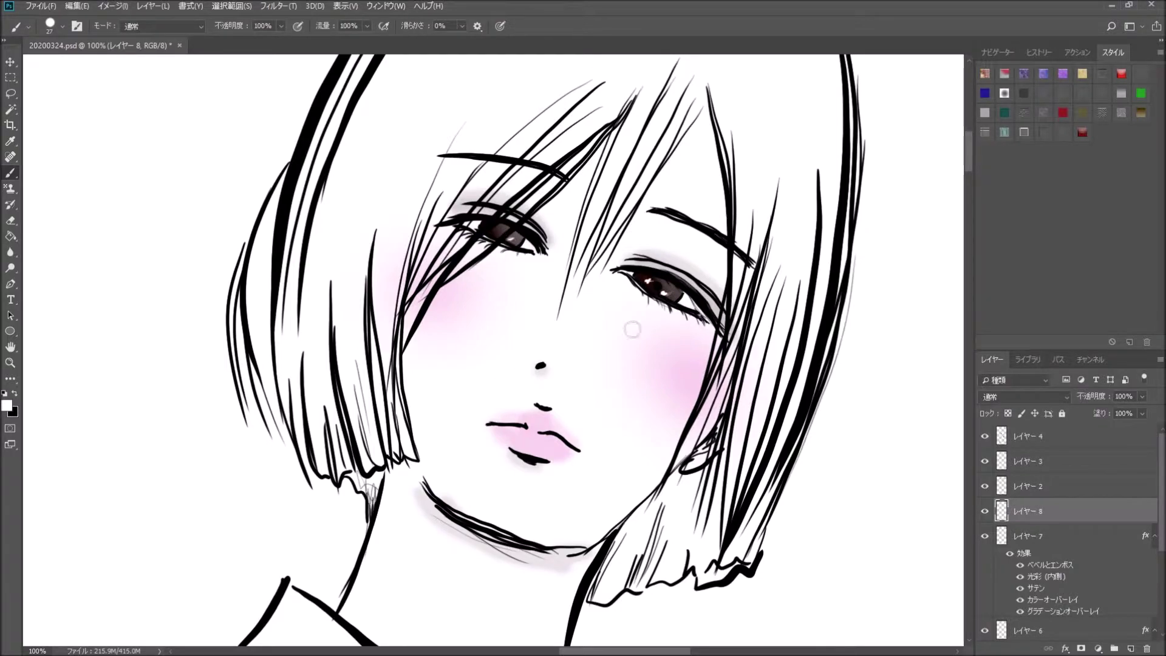
At 72% opacity, shade both upper eyelids and the undersides of the eyebrows dark brown
{"action": "left_click", "coordinate": [7, 405]}
{"action": "key", "text": "Return"}
{"action": "key", "text": "7"}
{"action": "key", "text": "2"}
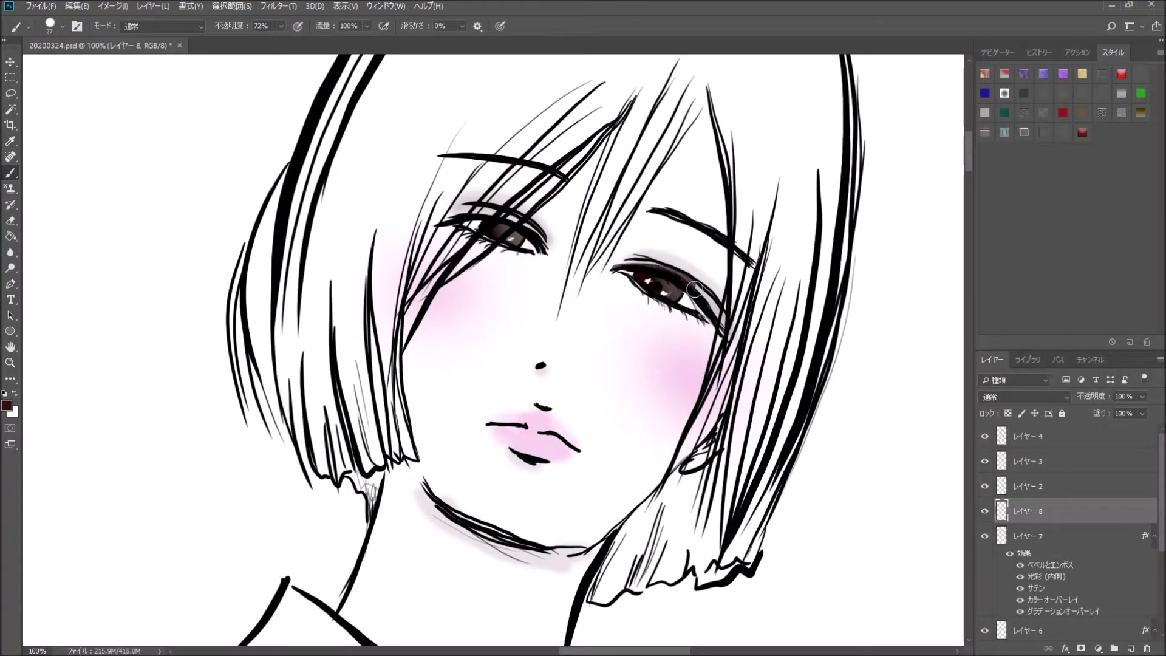
{"action": "left_click_drag", "start_coordinate": [694, 290], "coordinate": [631, 277]}
{"action": "left_click_drag", "start_coordinate": [710, 328], "coordinate": [683, 316]}
{"action": "mouse_move", "coordinate": [546, 243]}
{"action": "left_mouse_down"}
{"action": "mouse_move", "coordinate": [474, 210]}
{"action": "mouse_move", "coordinate": [434, 218]}
{"action": "left_mouse_up"}
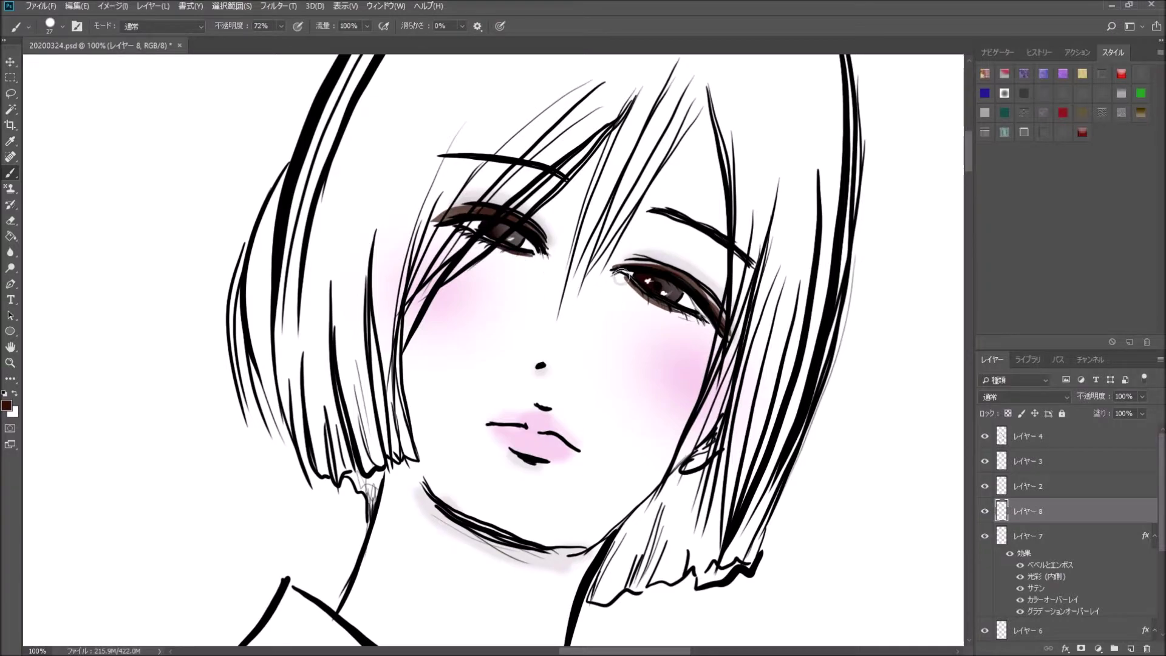
{"action": "left_click_drag", "start_coordinate": [649, 210], "coordinate": [729, 252]}
{"action": "left_click_drag", "start_coordinate": [458, 159], "coordinate": [543, 173]}
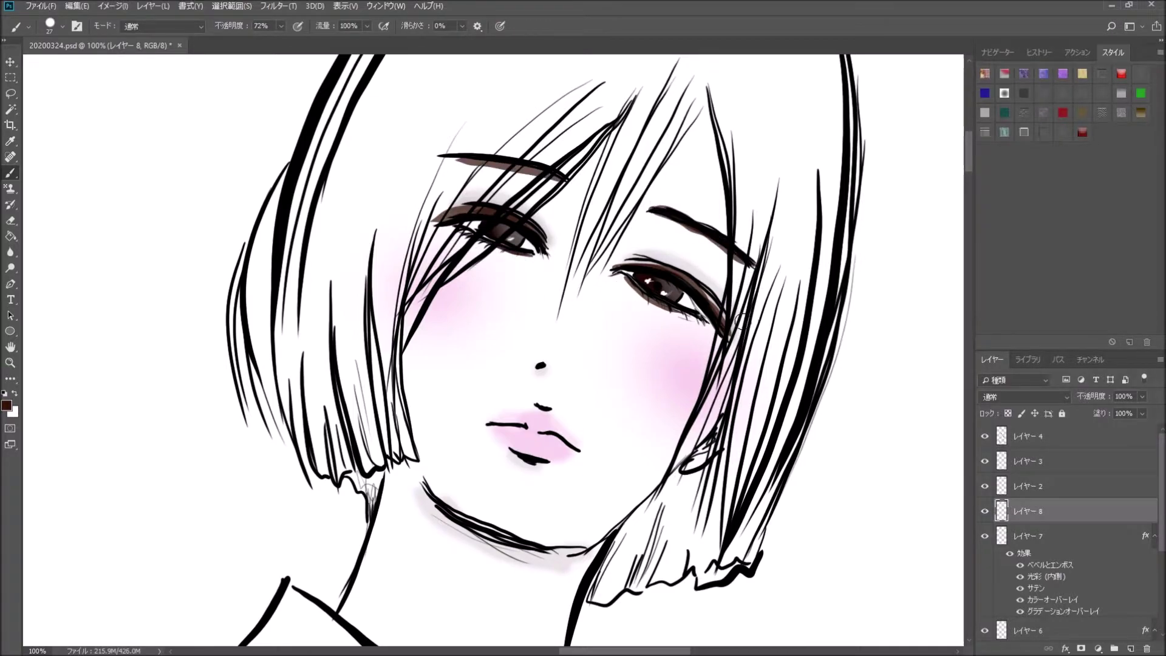
Pick a salmon skin colour and a large soft brush at 10% opacity
{"action": "left_click", "coordinate": [7, 405]}
{"action": "key", "text": "Return"}
{"action": "left_click", "coordinate": [62, 27]}
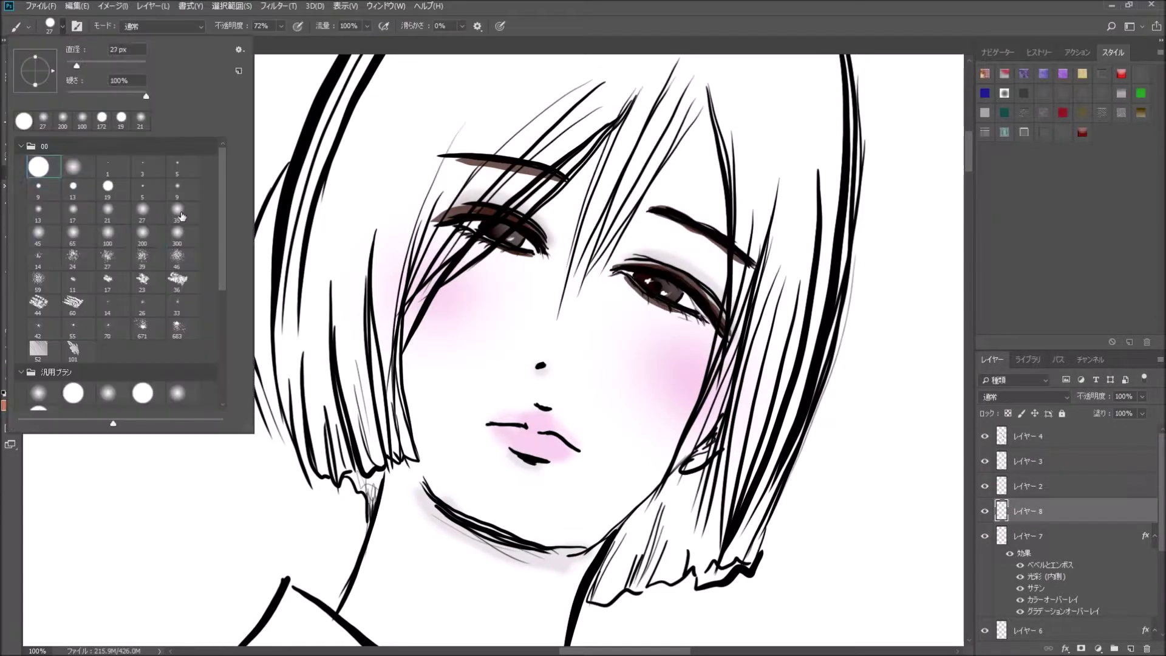
{"action": "double_click", "coordinate": [142, 232]}
{"action": "left_click_drag", "start_coordinate": [281, 26], "coordinate": [249, 45]}
{"action": "scroll", "coordinate": [1069, 516], "scroll_direction": "down", "scroll_amount": 5}
Add レイヤー 11 for skin tone, then pan and zoom over the neck, eyes and figure
{"action": "left_click", "coordinate": [1026, 604]}
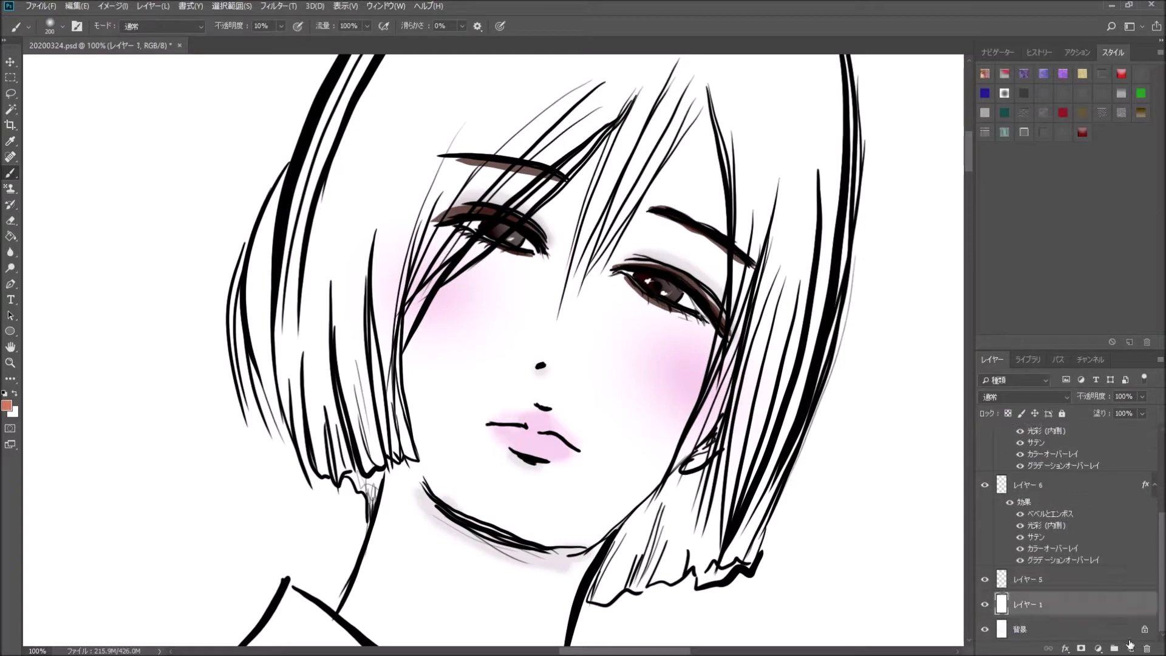
{"action": "left_click", "coordinate": [1130, 647]}
{"action": "mouse_move", "coordinate": [699, 157]}
{"action": "left_mouse_down"}
{"action": "mouse_move", "coordinate": [668, 292]}
{"action": "mouse_move", "coordinate": [629, 375]}
{"action": "left_mouse_up"}
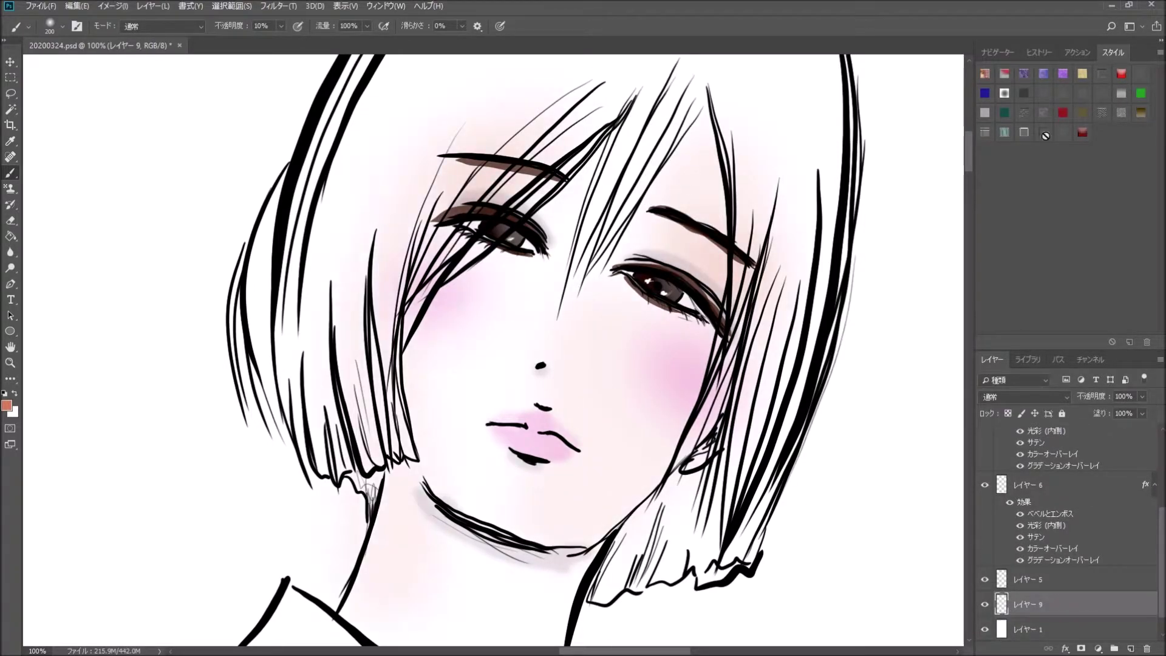
{"action": "left_click_drag", "start_coordinate": [490, 557], "coordinate": [439, 339]}
{"action": "left_click_drag", "start_coordinate": [1087, 99], "coordinate": [1090, 94]}
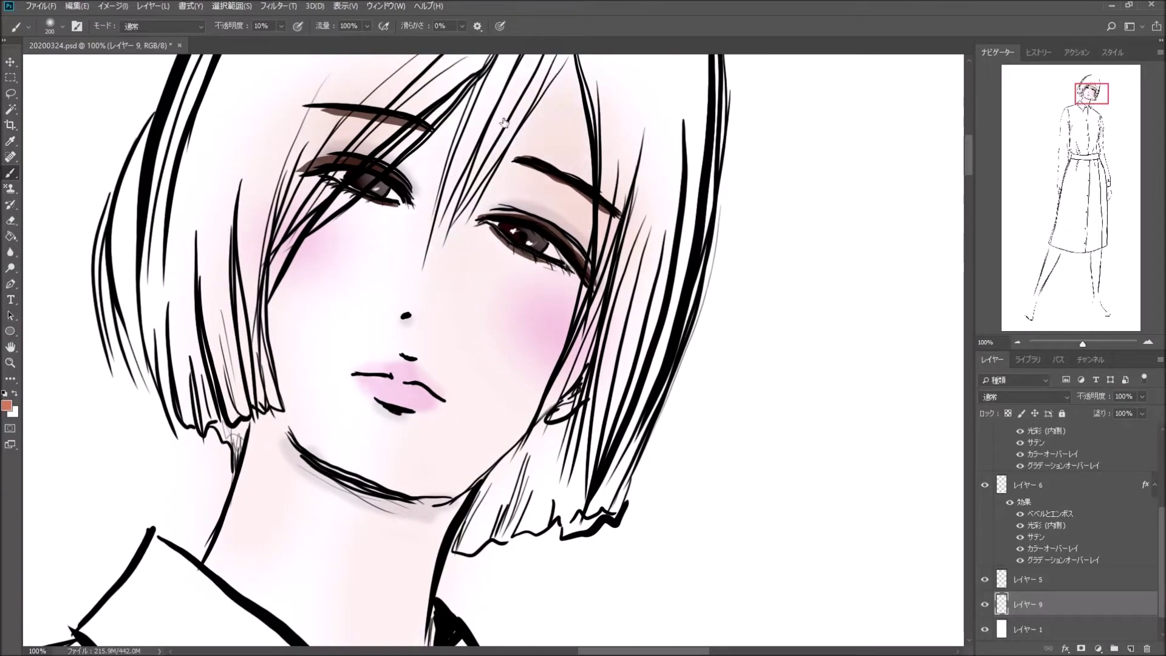
{"action": "left_click", "coordinate": [1017, 341]}
{"action": "left_click", "coordinate": [1017, 342]}
{"action": "left_click", "coordinate": [1017, 342]}
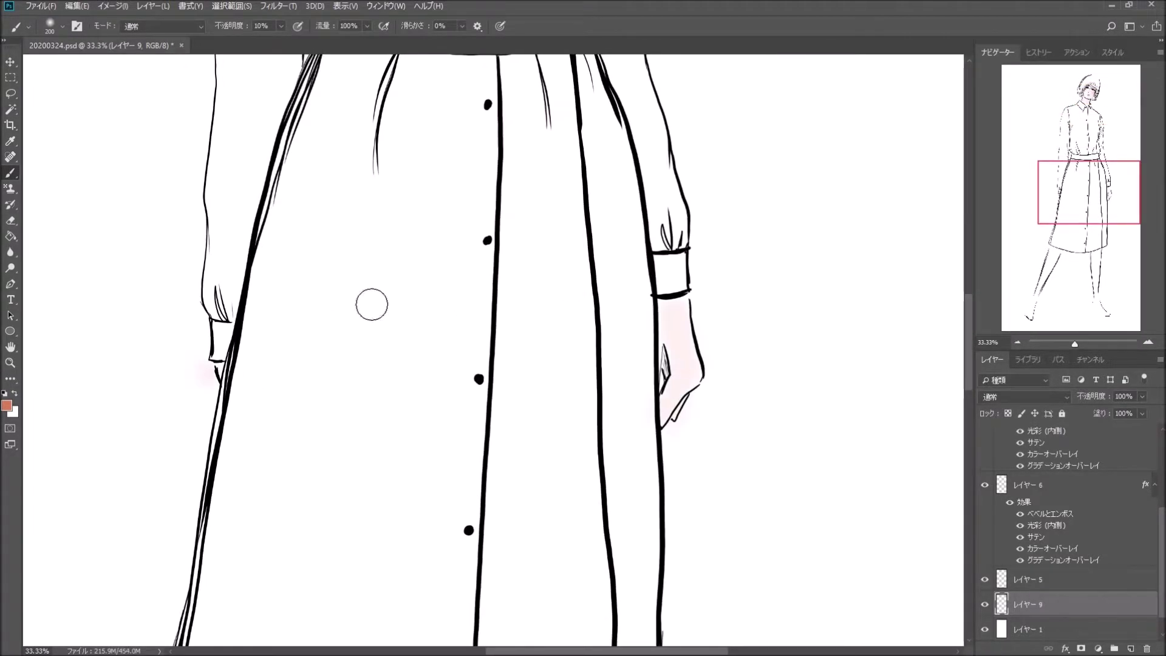
{"action": "scroll", "coordinate": [1122, 617], "scroll_direction": "up", "scroll_amount": 3}
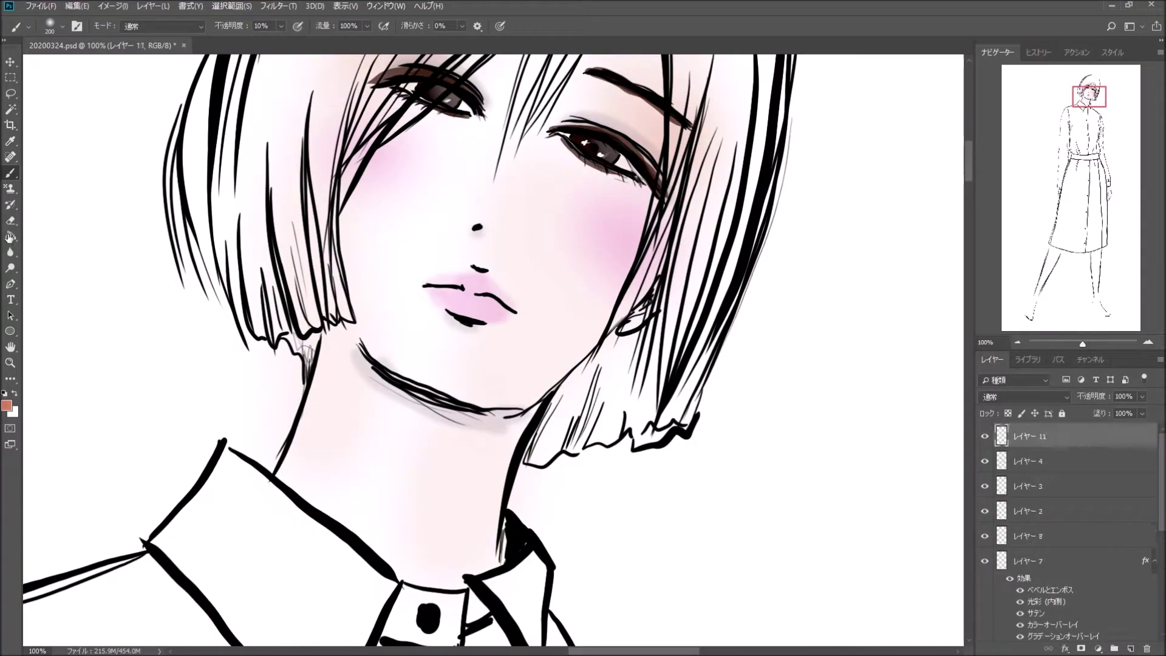
Move レイヤー 11 below レイヤー 2 and paint the lips a deeper pink
{"action": "left_click_drag", "start_coordinate": [1067, 501], "coordinate": [1067, 511]}
{"action": "mouse_move", "coordinate": [437, 301]}
{"action": "left_mouse_down"}
{"action": "mouse_move", "coordinate": [507, 313]}
{"action": "mouse_move", "coordinate": [497, 292]}
{"action": "left_mouse_up"}
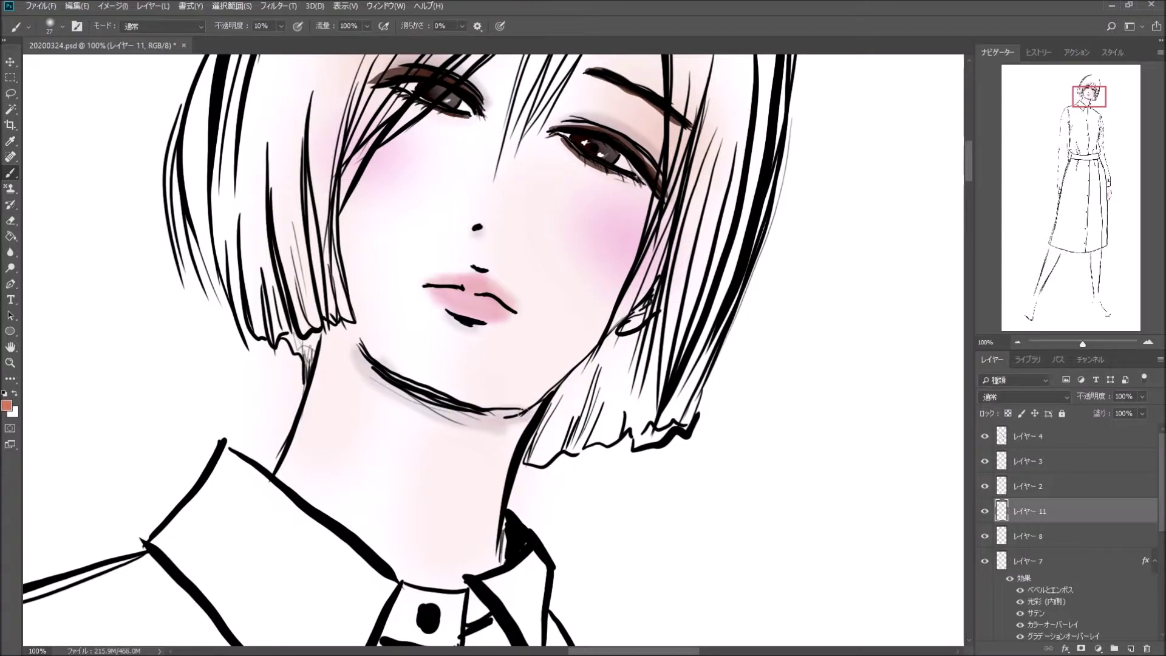
{"action": "scroll", "coordinate": [620, 284], "scroll_direction": "up", "scroll_amount": 5}
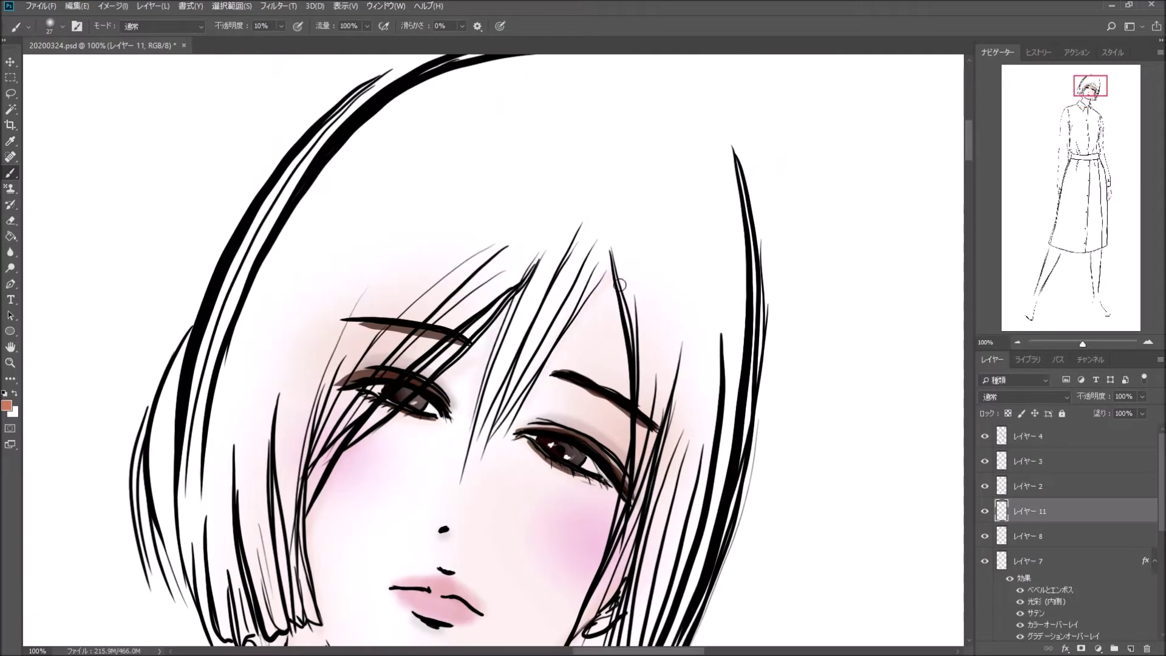
{"action": "scroll", "coordinate": [662, 436], "scroll_direction": "down", "scroll_amount": 4}
With a hard brush at 100% opacity, pick a colour for the beauty mark and add レイヤー 12
{"action": "right_click", "coordinate": [21, 400]}
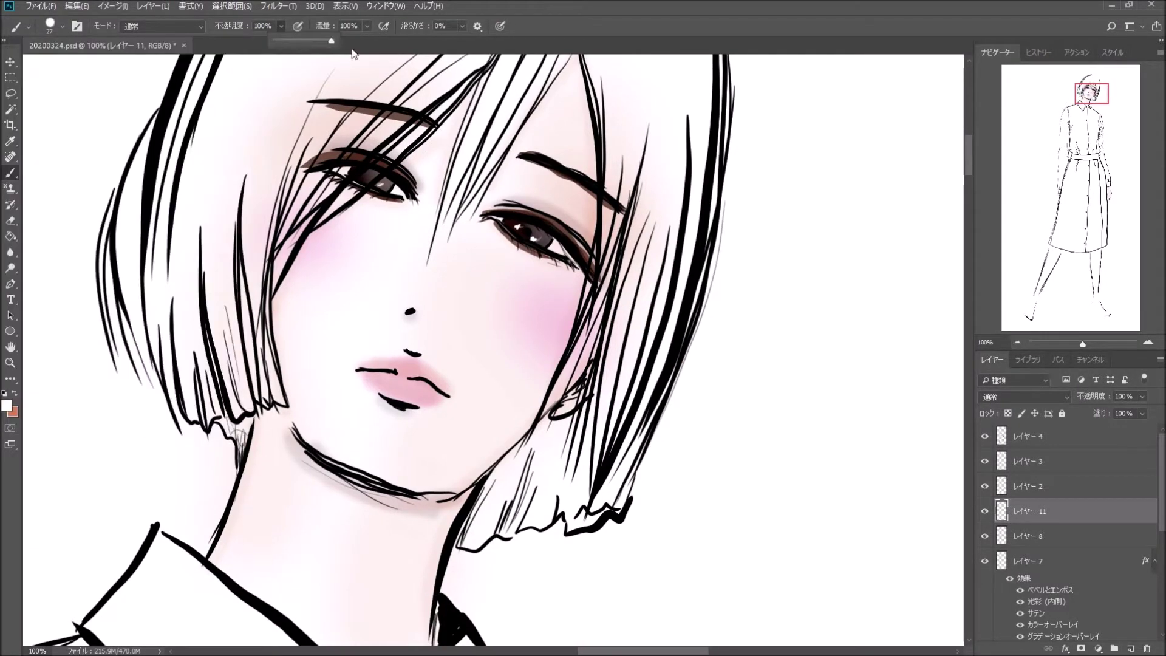
{"action": "key", "text": "0"}
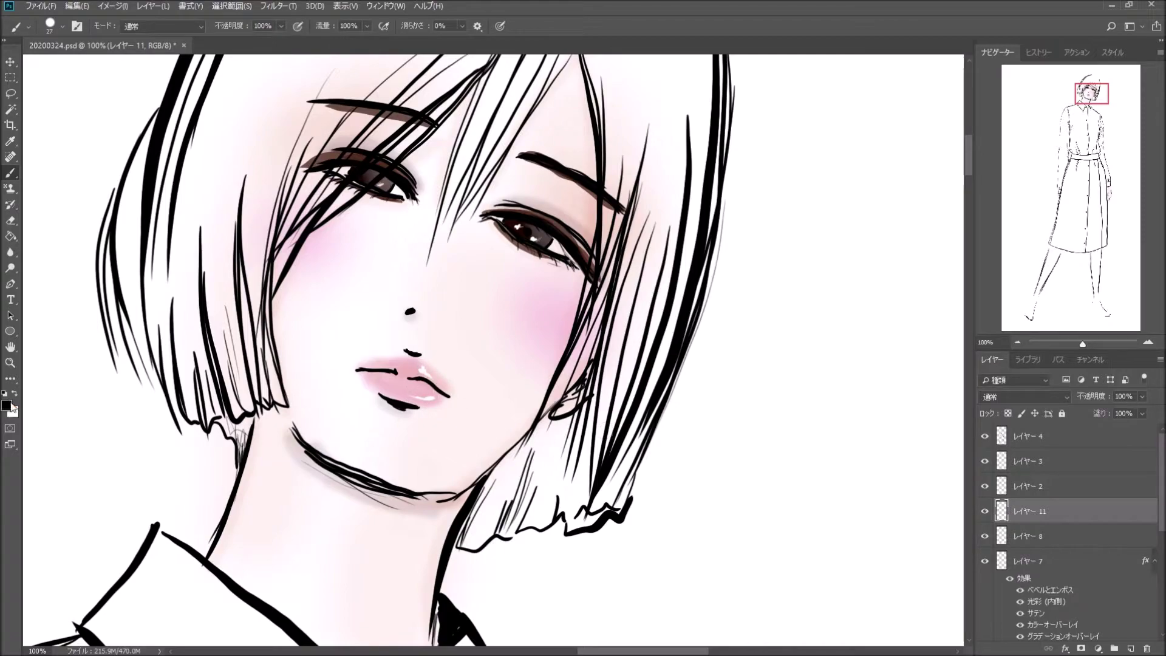
{"action": "left_click", "coordinate": [7, 405]}
{"action": "left_click", "coordinate": [542, 243]}
{"action": "left_click", "coordinate": [697, 148]}
{"action": "left_click", "coordinate": [537, 268]}
{"action": "left_click", "coordinate": [1018, 342]}
{"action": "left_click", "coordinate": [1130, 648]}
At 76% opacity, paint dark brown strands over the fringe, crown and right-side hair
{"action": "left_click_drag", "start_coordinate": [282, 26], "coordinate": [268, 50]}
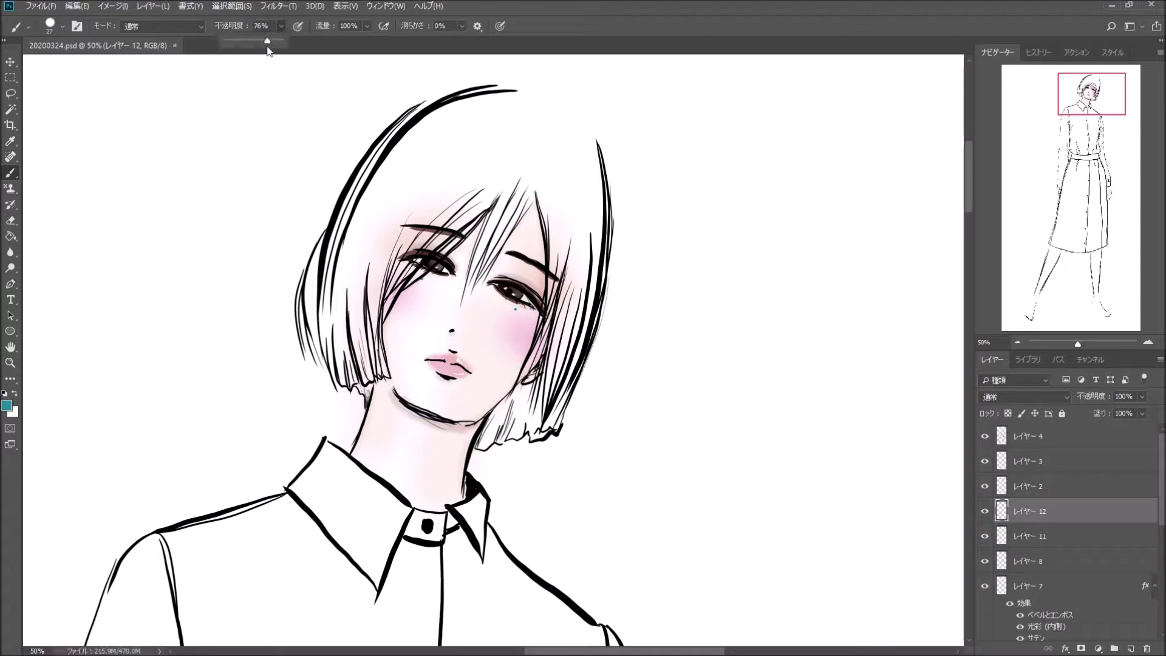
{"action": "key", "text": "d"}
{"action": "left_click", "coordinate": [7, 405]}
{"action": "left_click", "coordinate": [512, 267]}
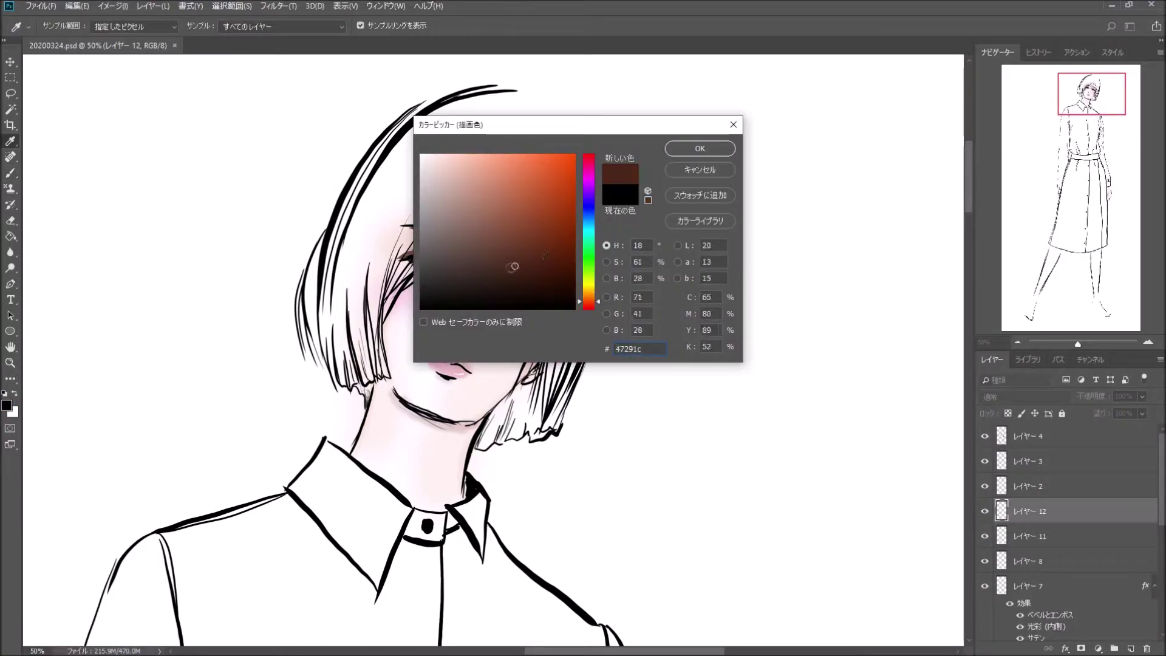
{"action": "left_click", "coordinate": [698, 148]}
{"action": "mouse_move", "coordinate": [483, 210]}
{"action": "left_mouse_down"}
{"action": "mouse_move", "coordinate": [383, 299]}
{"action": "mouse_move", "coordinate": [378, 339]}
{"action": "left_mouse_up"}
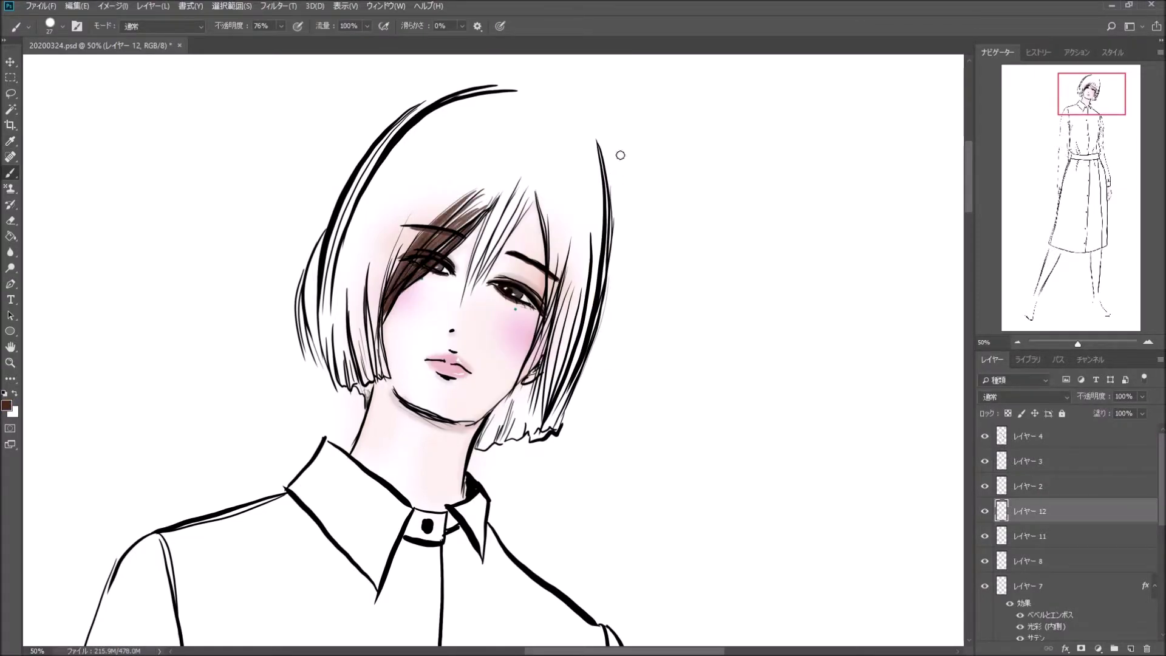
{"action": "mouse_move", "coordinate": [500, 198]}
{"action": "left_mouse_down"}
{"action": "mouse_move", "coordinate": [465, 295]}
{"action": "mouse_move", "coordinate": [474, 286]}
{"action": "left_mouse_up"}
{"action": "left_click_drag", "start_coordinate": [537, 191], "coordinate": [468, 299]}
{"action": "mouse_move", "coordinate": [547, 195]}
{"action": "left_mouse_down"}
{"action": "mouse_move", "coordinate": [546, 319]}
{"action": "mouse_move", "coordinate": [550, 303]}
{"action": "left_mouse_up"}
{"action": "mouse_move", "coordinate": [564, 285]}
{"action": "left_mouse_down"}
{"action": "mouse_move", "coordinate": [535, 368]}
{"action": "mouse_move", "coordinate": [532, 428]}
{"action": "left_mouse_up"}
Enlarge the brush to 56 px and fill the left side of the hair brown
{"action": "right_click", "coordinate": [242, 88]}
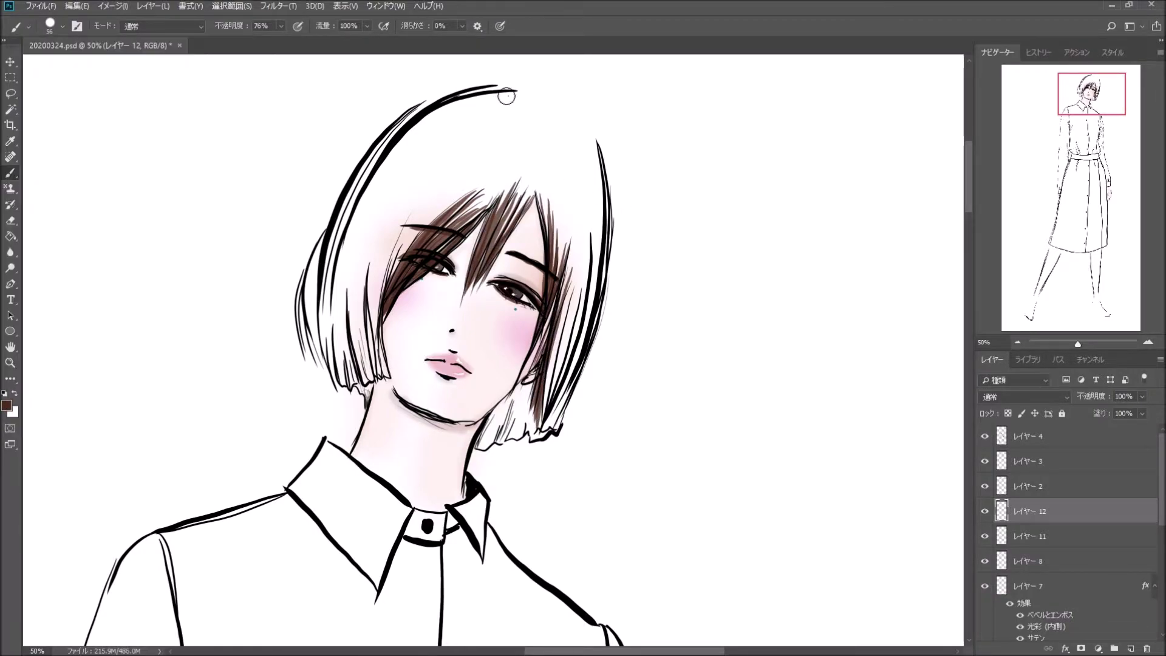
{"action": "left_click_drag", "start_coordinate": [501, 93], "coordinate": [339, 363]}
{"action": "left_click_drag", "start_coordinate": [328, 268], "coordinate": [357, 387]}
{"action": "left_click_drag", "start_coordinate": [313, 237], "coordinate": [330, 363]}
{"action": "left_click_drag", "start_coordinate": [306, 258], "coordinate": [296, 340]}
{"action": "left_click_drag", "start_coordinate": [501, 100], "coordinate": [340, 363]}
{"action": "left_click_drag", "start_coordinate": [404, 197], "coordinate": [373, 337]}
{"action": "left_click_drag", "start_coordinate": [440, 207], "coordinate": [372, 364]}
{"action": "left_click_drag", "start_coordinate": [388, 322], "coordinate": [358, 385]}
Fill the right-side strands, hair tips by the jaw and the upper hair mass brown
{"action": "left_click_drag", "start_coordinate": [364, 252], "coordinate": [357, 334]}
{"action": "left_click_drag", "start_coordinate": [501, 403], "coordinate": [483, 447]}
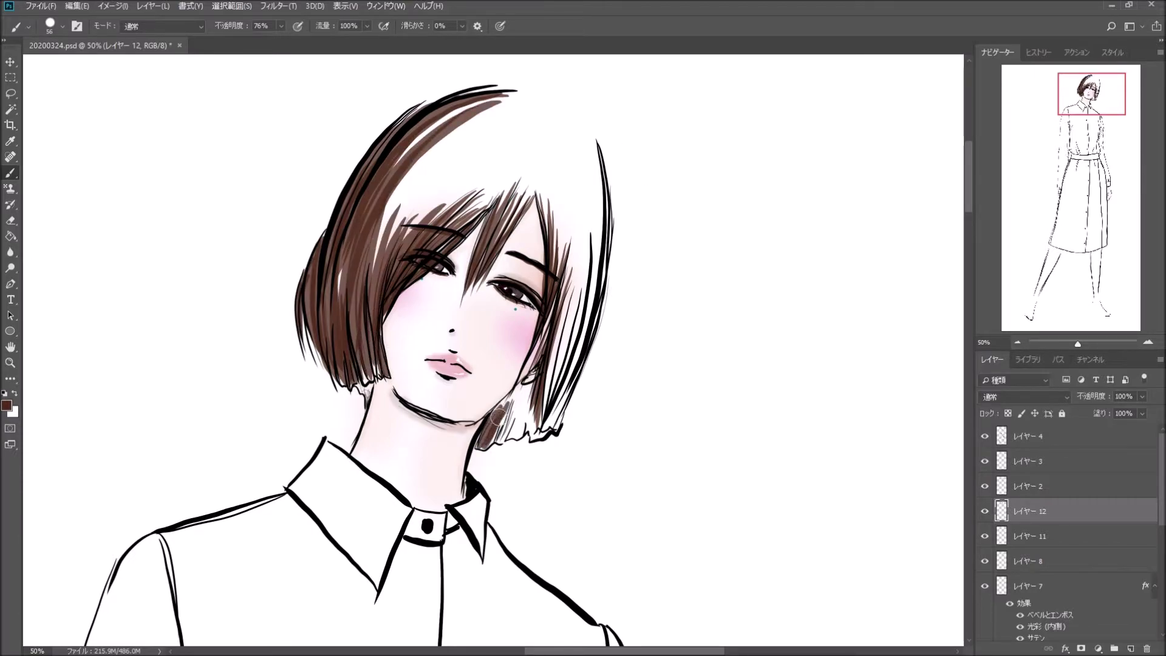
{"action": "mouse_move", "coordinate": [529, 384]}
{"action": "left_mouse_down"}
{"action": "mouse_move", "coordinate": [495, 436]}
{"action": "mouse_move", "coordinate": [508, 416]}
{"action": "left_mouse_up"}
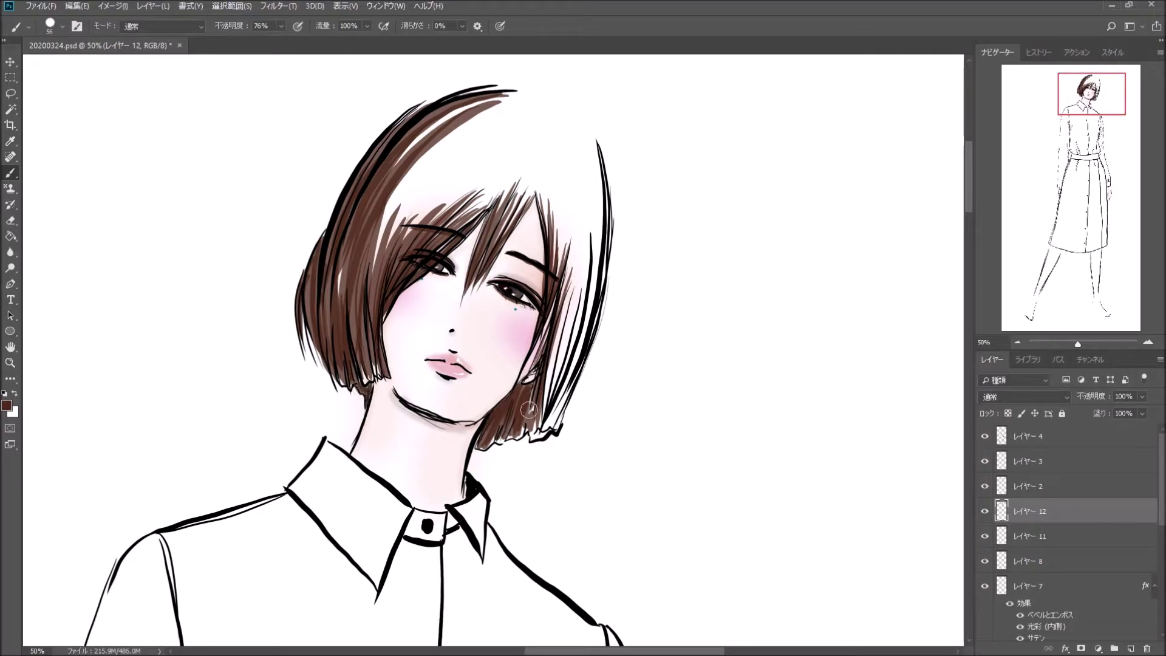
{"action": "left_click_drag", "start_coordinate": [580, 240], "coordinate": [544, 425]}
{"action": "left_click_drag", "start_coordinate": [601, 152], "coordinate": [577, 358]}
{"action": "mouse_move", "coordinate": [610, 173]}
{"action": "left_mouse_down"}
{"action": "mouse_move", "coordinate": [536, 427]}
{"action": "mouse_move", "coordinate": [528, 391]}
{"action": "left_mouse_up"}
{"action": "left_click_drag", "start_coordinate": [574, 270], "coordinate": [533, 390]}
{"action": "mouse_move", "coordinate": [486, 115]}
{"action": "left_mouse_down"}
{"action": "mouse_move", "coordinate": [373, 304]}
{"action": "mouse_move", "coordinate": [337, 328]}
{"action": "mouse_move", "coordinate": [392, 249]}
{"action": "left_mouse_up"}
{"action": "left_click_drag", "start_coordinate": [583, 210], "coordinate": [555, 315]}
{"action": "left_click_drag", "start_coordinate": [591, 185], "coordinate": [574, 321]}
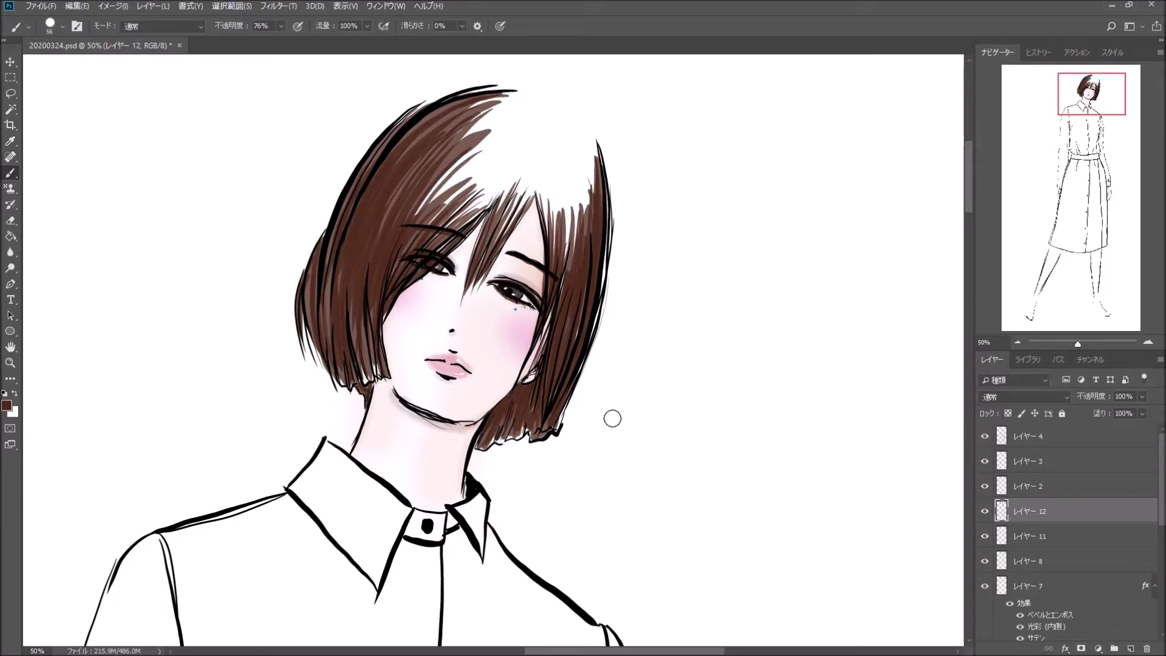
Give the hair layer a Bevel & Emboss with size 215 px, soften 8 px, angle -164
{"action": "double_click", "coordinate": [1091, 513]}
{"action": "left_click_drag", "start_coordinate": [933, 312], "coordinate": [957, 312]}
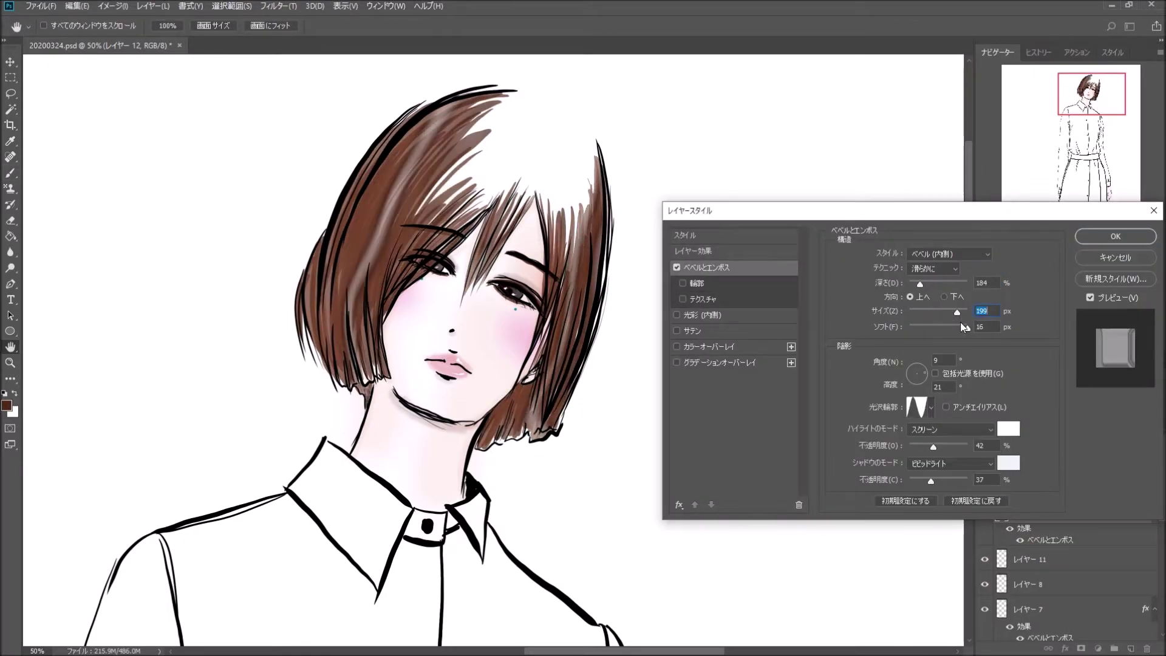
{"action": "left_click_drag", "start_coordinate": [934, 446], "coordinate": [947, 446]}
{"action": "left_click_drag", "start_coordinate": [916, 378], "coordinate": [912, 375]}
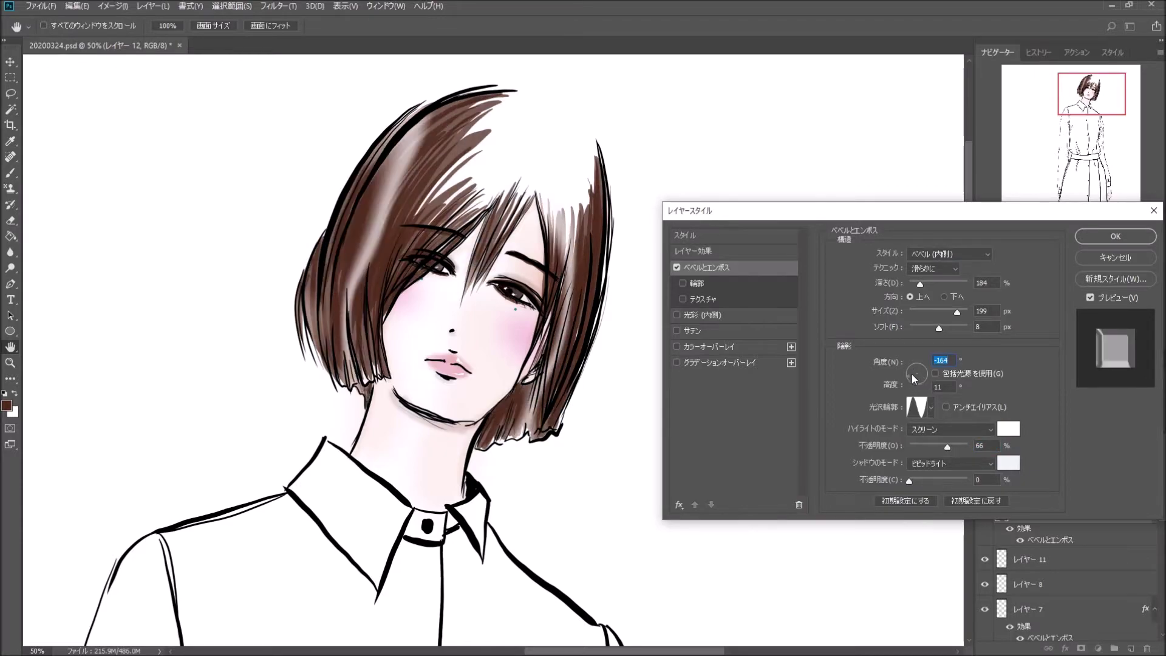
{"action": "mouse_move", "coordinate": [957, 312]}
{"action": "left_mouse_down"}
{"action": "mouse_move", "coordinate": [908, 316]}
{"action": "mouse_move", "coordinate": [971, 315]}
{"action": "mouse_move", "coordinate": [961, 312]}
{"action": "left_mouse_up"}
{"action": "left_click_drag", "start_coordinate": [948, 446], "coordinate": [929, 451]}
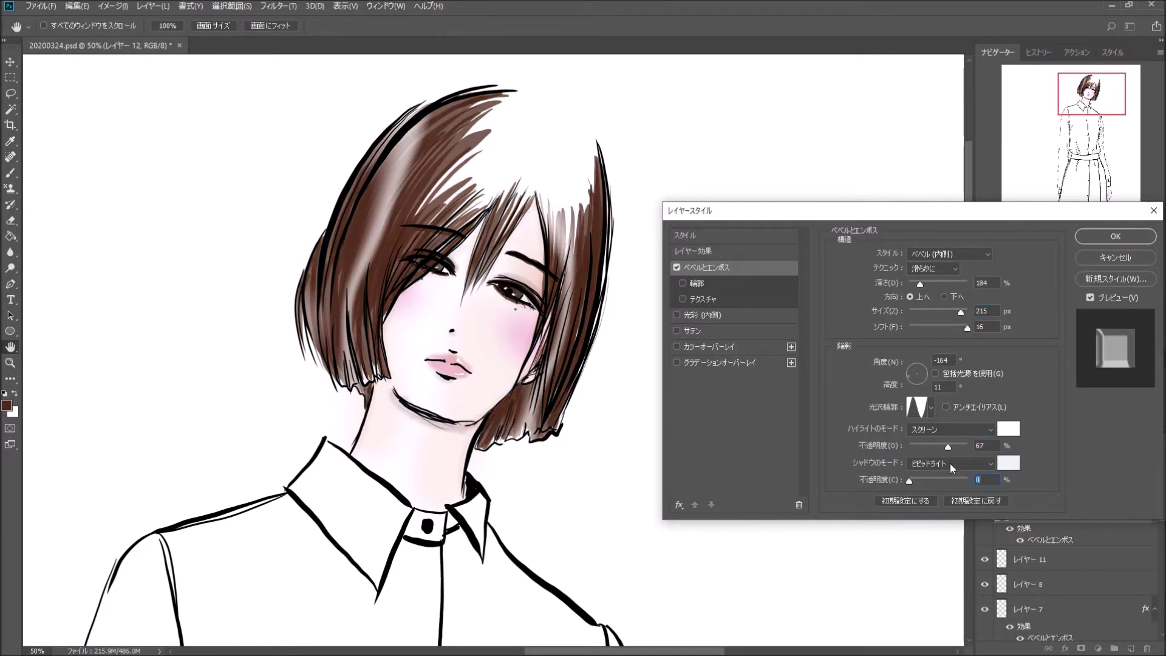
{"action": "key", "text": "Return"}
{"action": "key", "text": "b"}
{"action": "left_click", "coordinate": [1017, 342]}
Add a new layer for the dress and set the Paint Bucket to Pattern fill
{"action": "left_click_drag", "start_coordinate": [1065, 124], "coordinate": [1044, 135]}
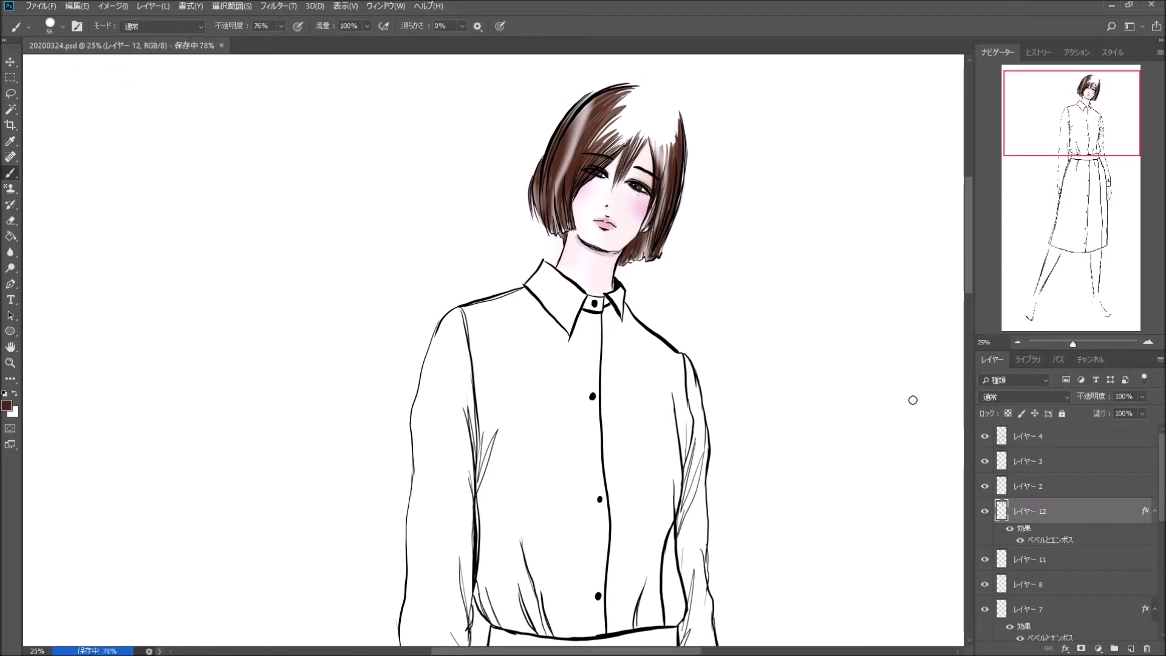
{"action": "scroll", "coordinate": [911, 399], "scroll_direction": "down", "scroll_amount": 2}
{"action": "key", "text": "ctrl+shift+alt+n"}
{"action": "key", "text": "g"}
{"action": "left_click", "coordinate": [98, 26]}
Fill the left halves of the shirt and skirt with the dark pattern
{"action": "left_click", "coordinate": [560, 342]}
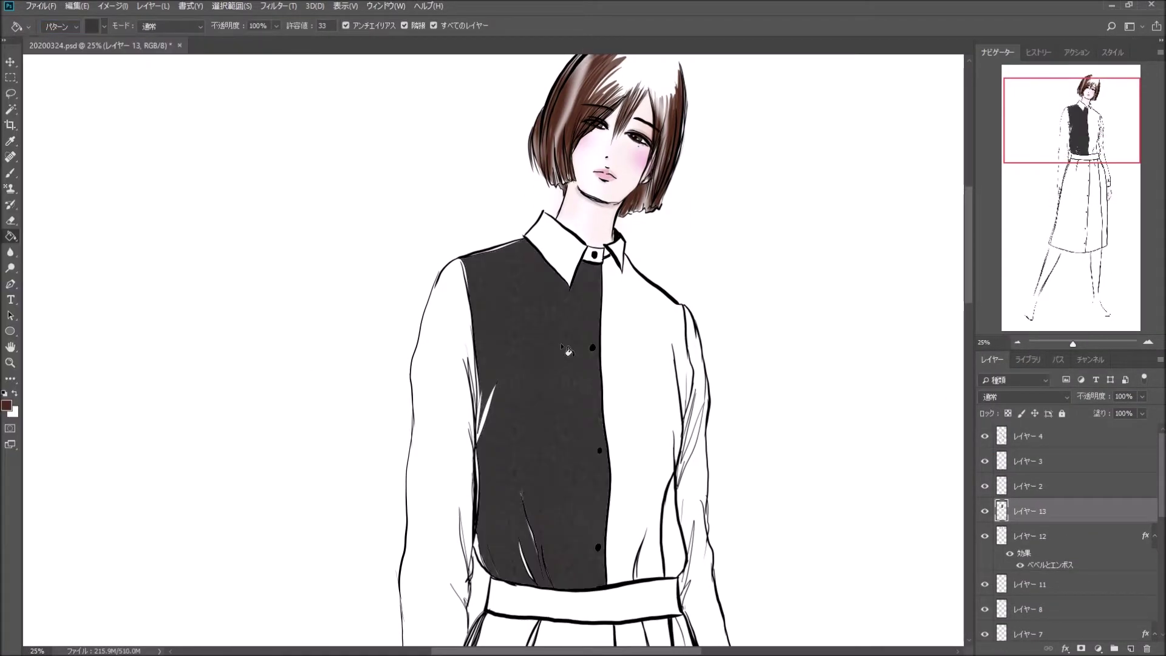
{"action": "scroll", "coordinate": [560, 342], "scroll_direction": "down", "scroll_amount": 3}
{"action": "scroll", "coordinate": [560, 343], "scroll_direction": "down", "scroll_amount": 3}
{"action": "left_click", "coordinate": [451, 234]}
{"action": "scroll", "coordinate": [565, 340], "scroll_direction": "up", "scroll_amount": 3}
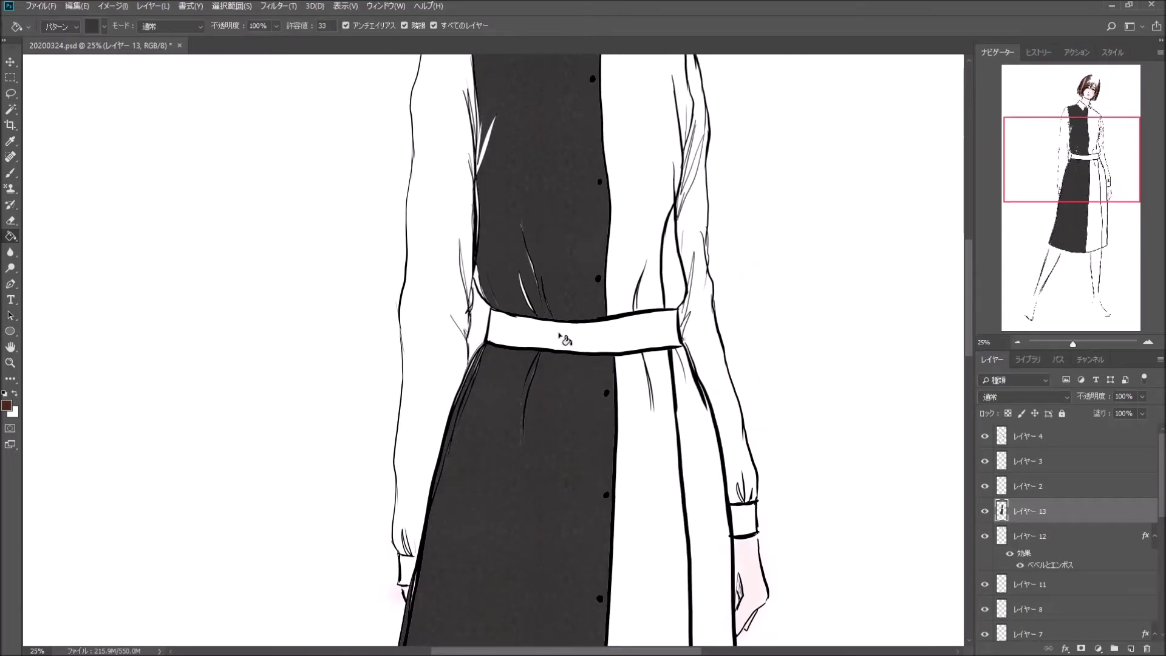
{"action": "left_click", "coordinate": [534, 220]}
Add an inner shadow to the left fill, then fill the right half on a new layer with the same effect
{"action": "double_click", "coordinate": [1033, 510]}
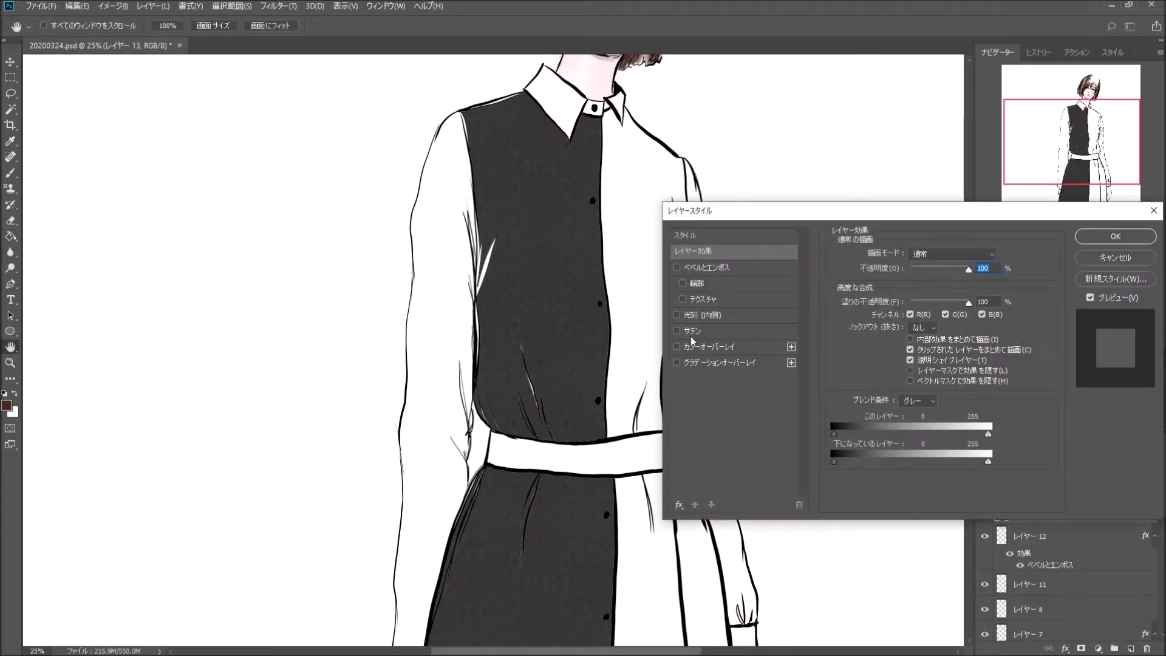
{"action": "left_click", "coordinate": [704, 315]}
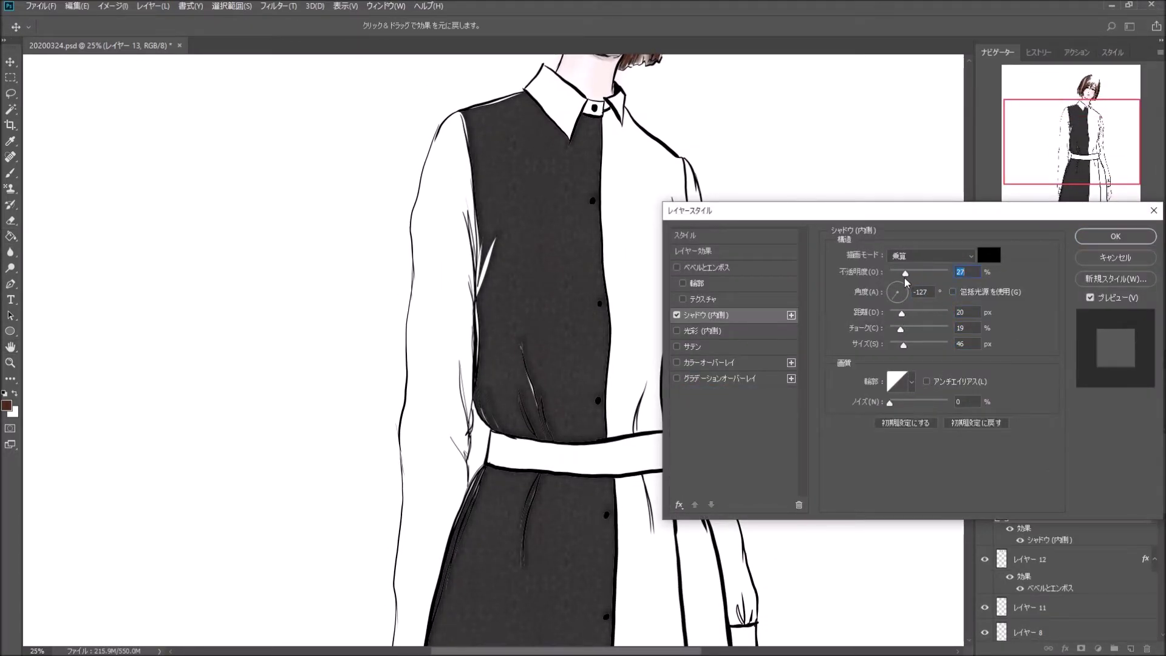
{"action": "key", "text": "Return"}
{"action": "key", "text": "ctrl+shift+alt+n"}
{"action": "left_click", "coordinate": [677, 290]}
{"action": "scroll", "coordinate": [677, 290], "scroll_direction": "down", "scroll_amount": 3}
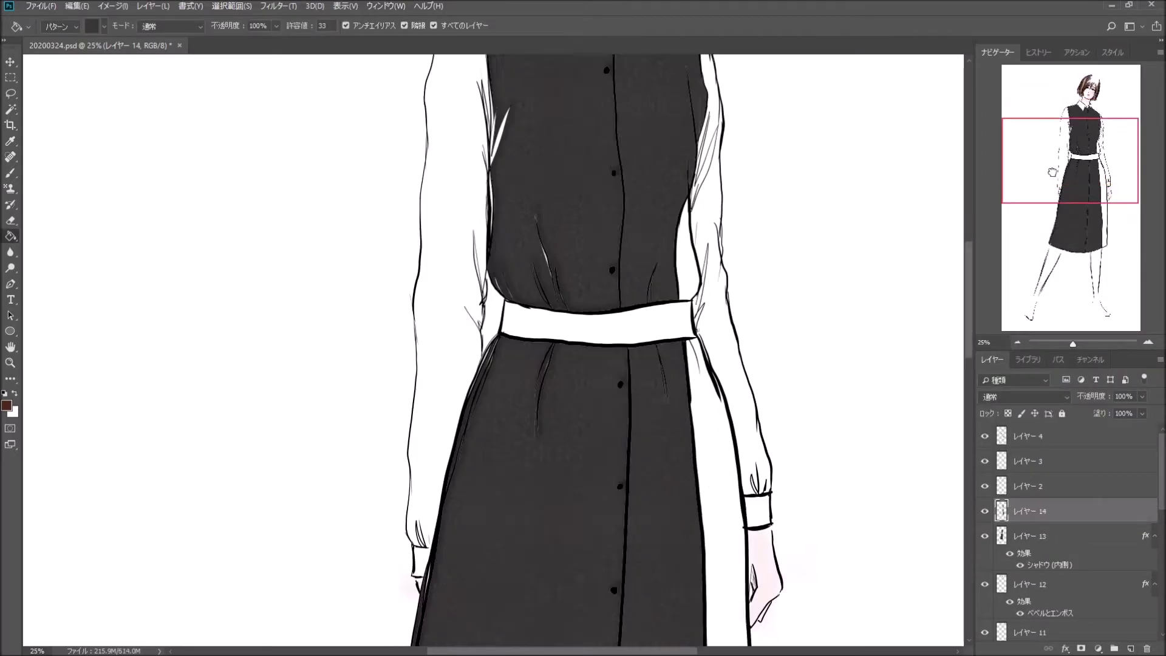
{"action": "scroll", "coordinate": [677, 290], "scroll_direction": "up", "scroll_amount": 4}
{"action": "key", "text": "h"}
{"action": "double_click", "coordinate": [1081, 511]}
{"action": "key", "text": "Return"}
Add new layers and pattern-fill the sleeves, moving the view from skirt to face
{"action": "key", "text": "ctrl+shift+alt+n"}
{"action": "key", "text": "g"}
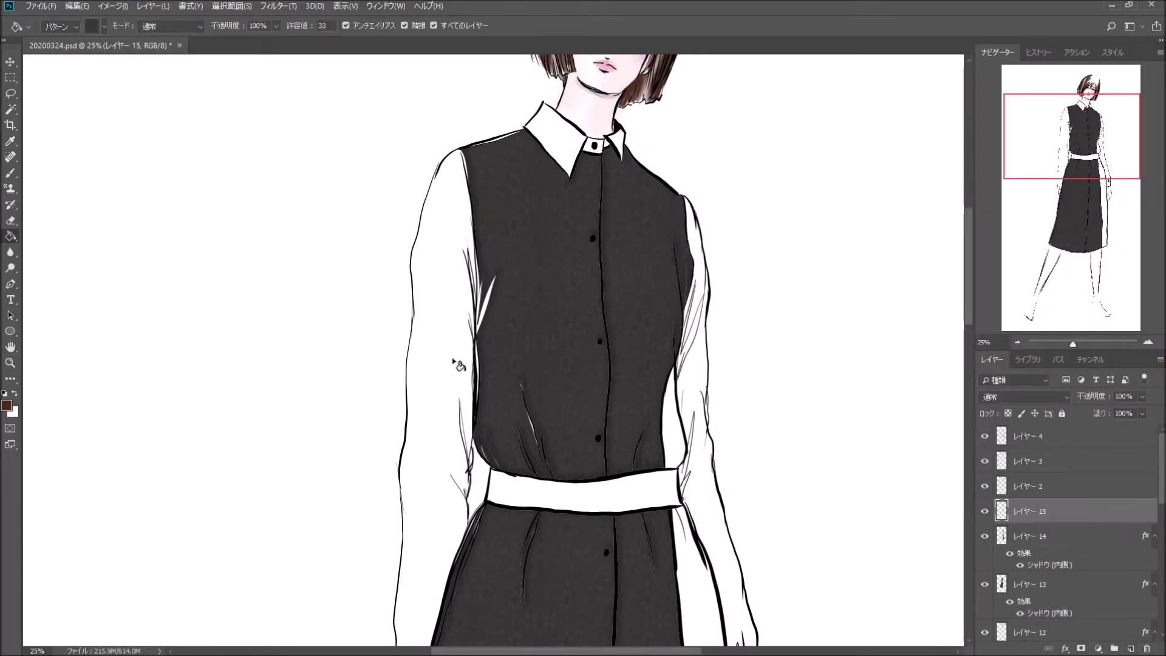
{"action": "left_click", "coordinate": [11, 190]}
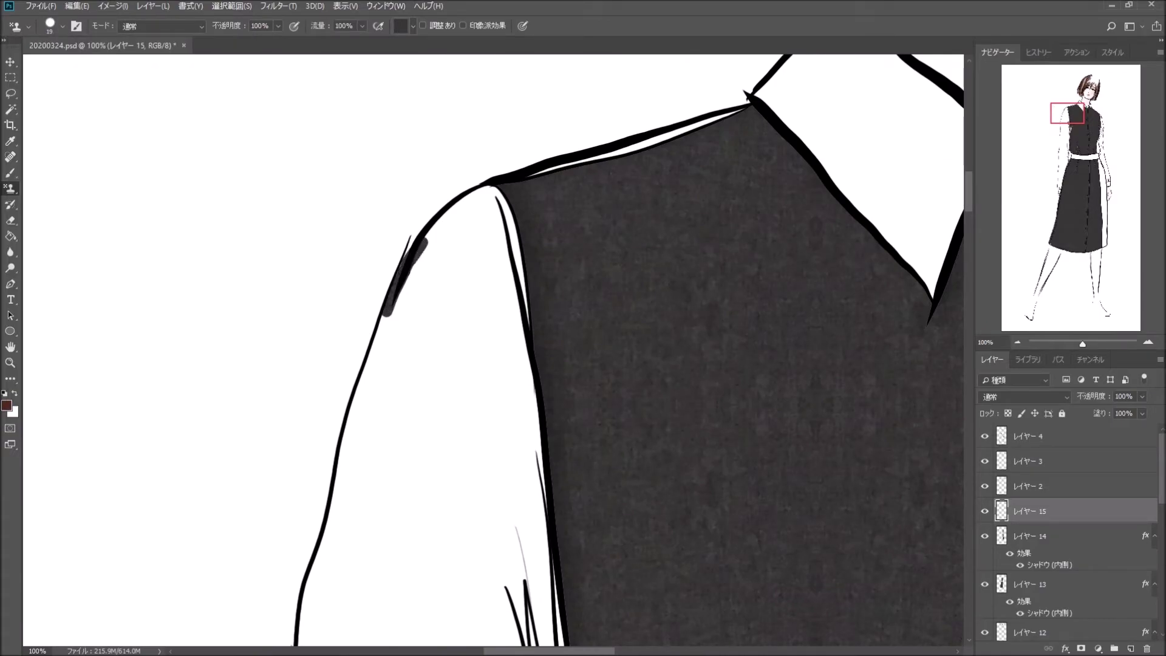
{"action": "mouse_move", "coordinate": [1066, 173]}
{"action": "left_mouse_down"}
{"action": "mouse_move", "coordinate": [1062, 103]}
{"action": "mouse_move", "coordinate": [1055, 177]}
{"action": "mouse_move", "coordinate": [1062, 190]}
{"action": "mouse_move", "coordinate": [1075, 137]}
{"action": "mouse_move", "coordinate": [1075, 195]}
{"action": "mouse_move", "coordinate": [1074, 141]}
{"action": "left_mouse_up"}
{"action": "left_click", "coordinate": [11, 237]}
{"action": "left_click", "coordinate": [1018, 342]}
{"action": "left_click_drag", "start_coordinate": [1030, 277], "coordinate": [1079, 117]}
{"action": "left_click", "coordinate": [1131, 648]}
{"action": "left_click", "coordinate": [675, 223]}
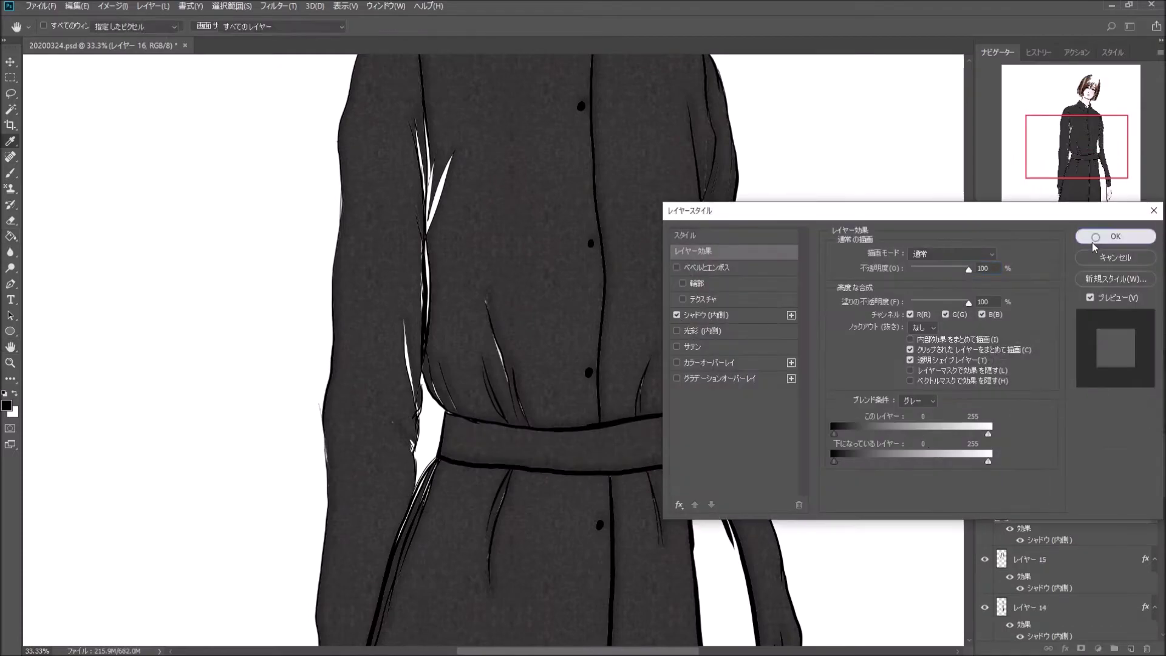
Above the bottom layer, paint dark grey over the left sleeve and right-side shirt highlights
{"action": "key", "text": "alt+bracketleft"}
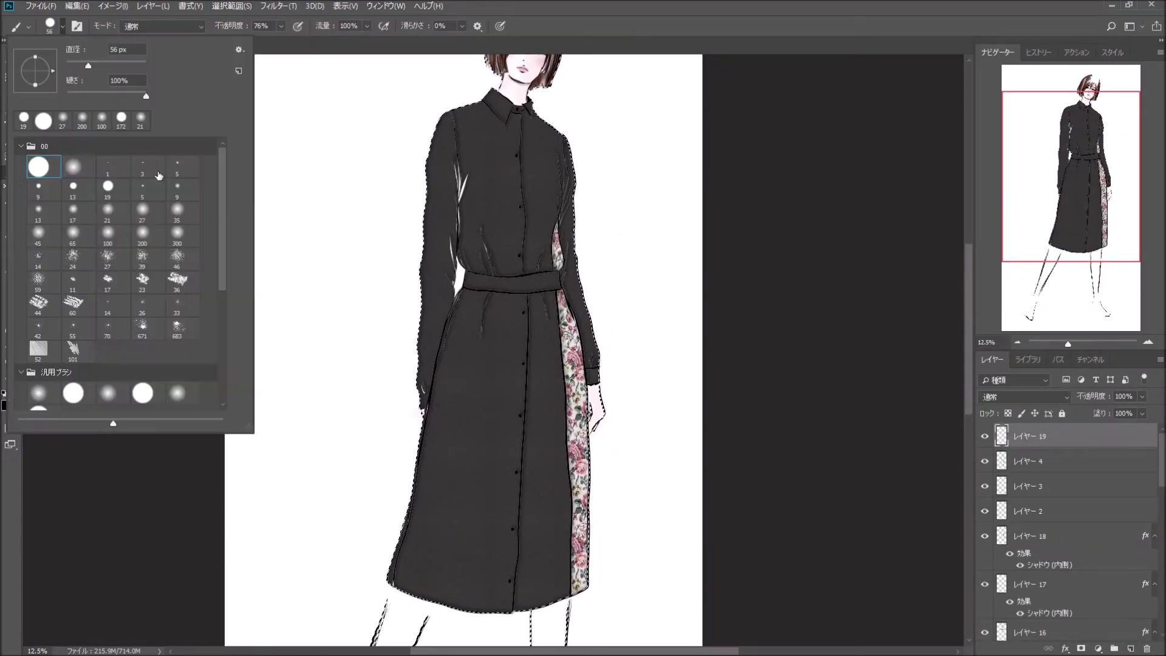
{"action": "left_click_drag", "start_coordinate": [1160, 484], "coordinate": [1160, 632]}
{"action": "left_click", "coordinate": [1107, 606]}
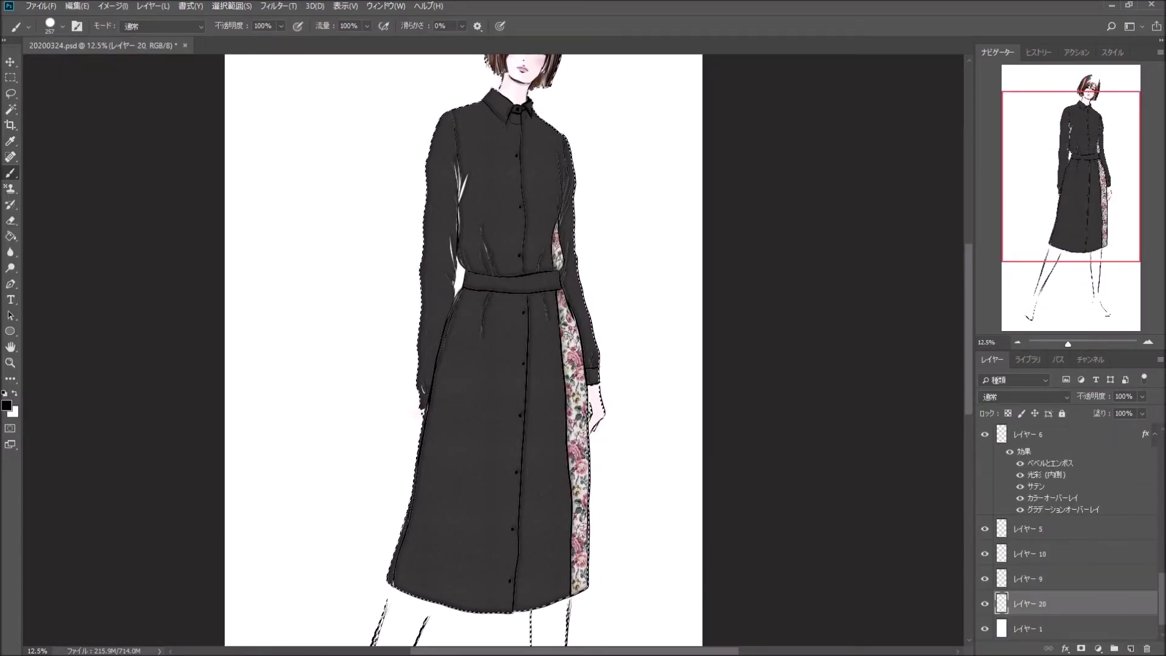
{"action": "scroll", "coordinate": [548, 113], "scroll_direction": "up", "scroll_amount": 2}
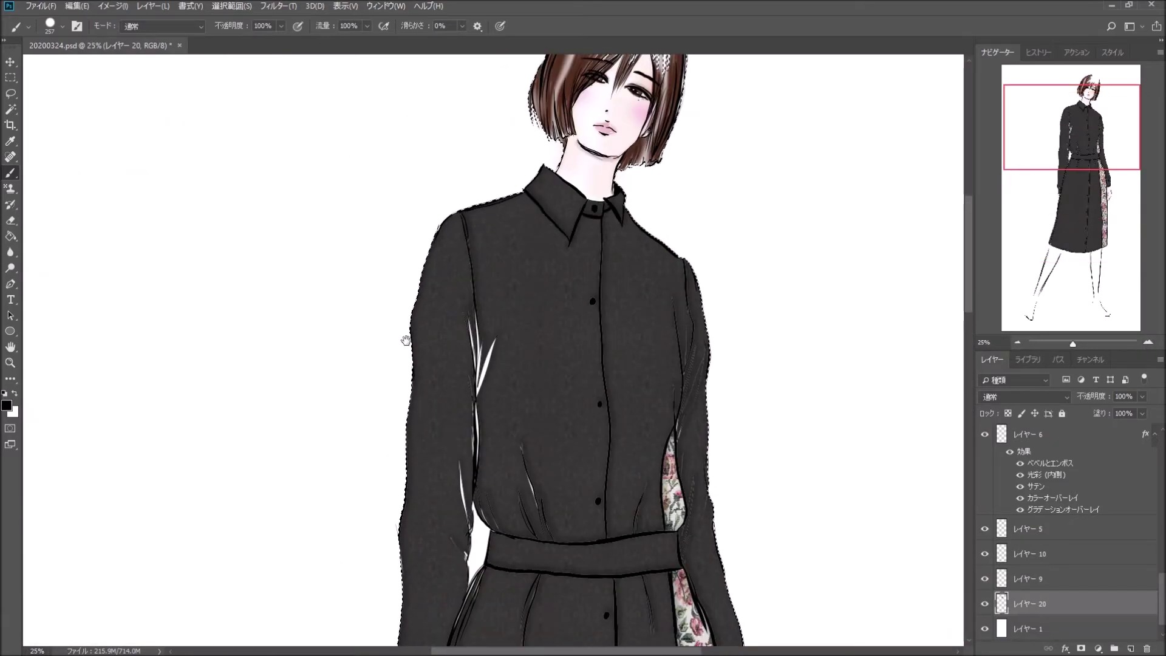
{"action": "left_click_drag", "start_coordinate": [406, 340], "coordinate": [540, 319]}
{"action": "key", "text": "ctrl+z"}
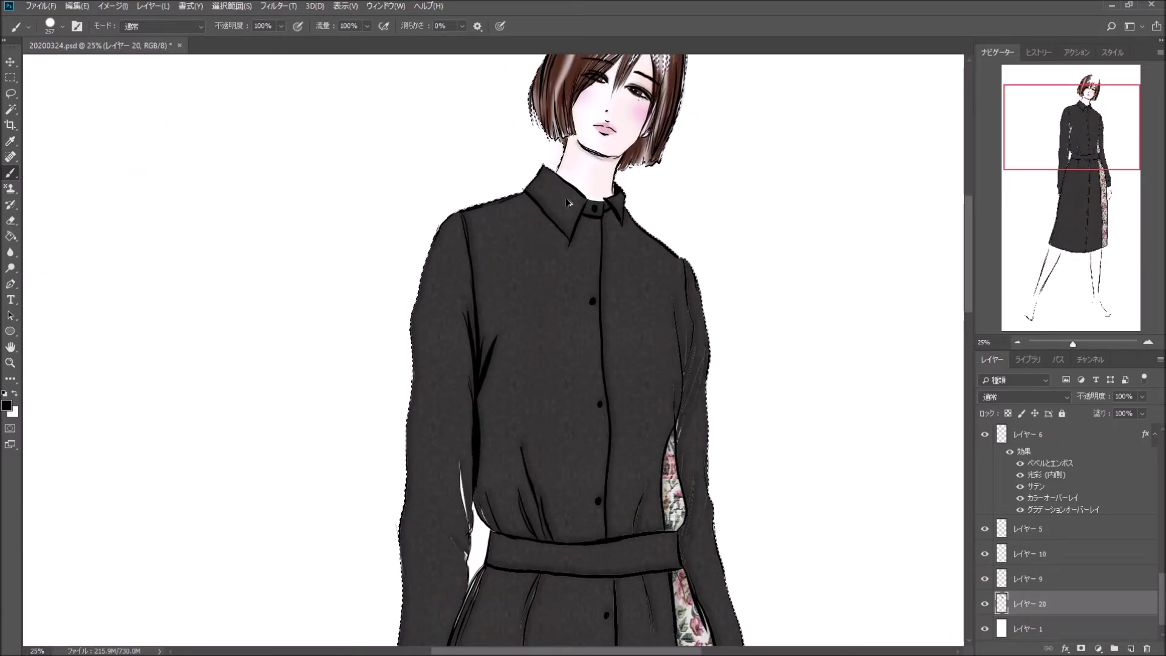
{"action": "left_click_drag", "start_coordinate": [685, 293], "coordinate": [685, 577]}
Select the dress area by colour, deselect, then restore the selection
{"action": "scroll", "coordinate": [687, 179], "scroll_direction": "down", "scroll_amount": 5}
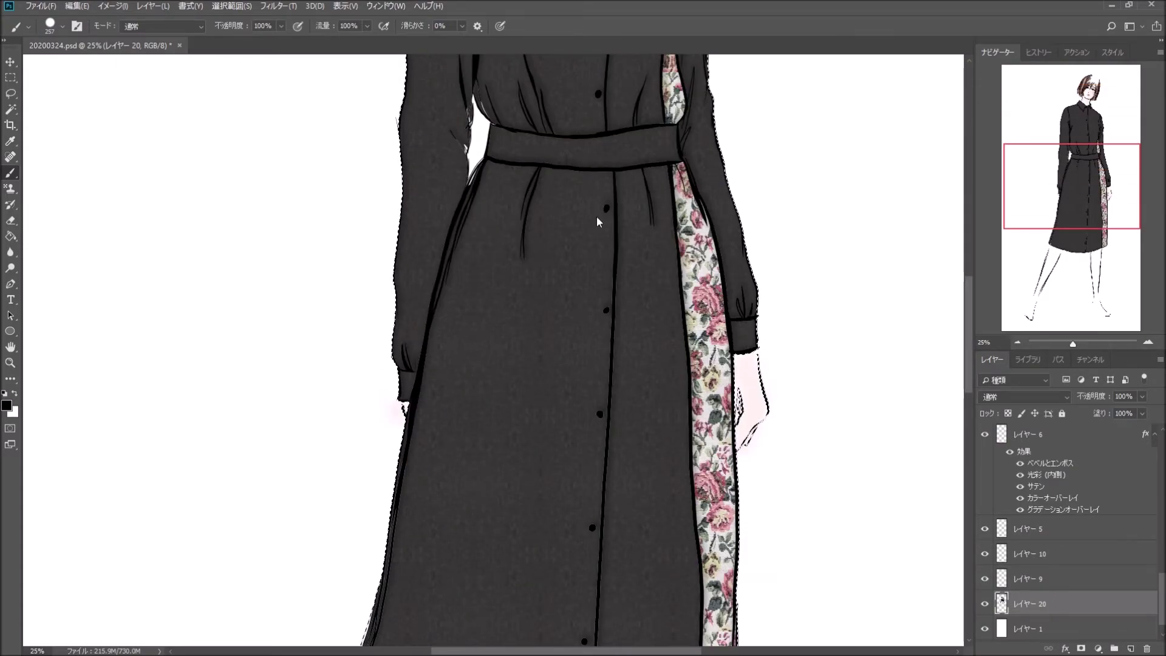
{"action": "scroll", "coordinate": [686, 424], "scroll_direction": "down", "scroll_amount": 2}
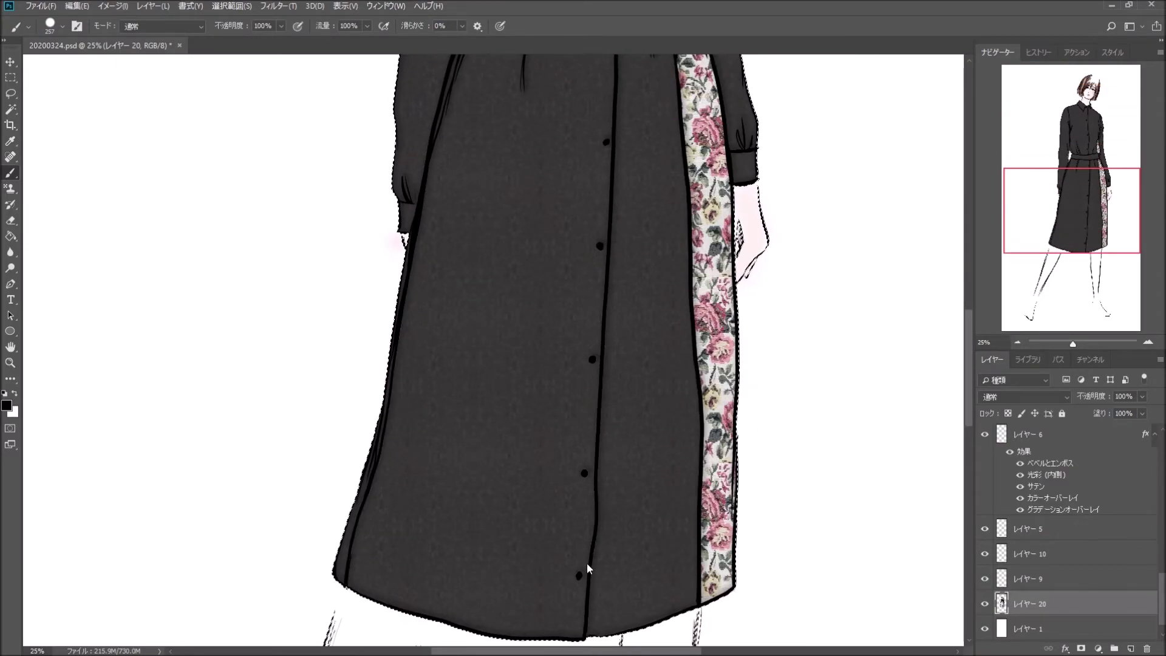
{"action": "scroll", "coordinate": [594, 559], "scroll_direction": "up", "scroll_amount": 3}
{"action": "scroll", "coordinate": [547, 486], "scroll_direction": "up", "scroll_amount": 2}
{"action": "key", "text": "w"}
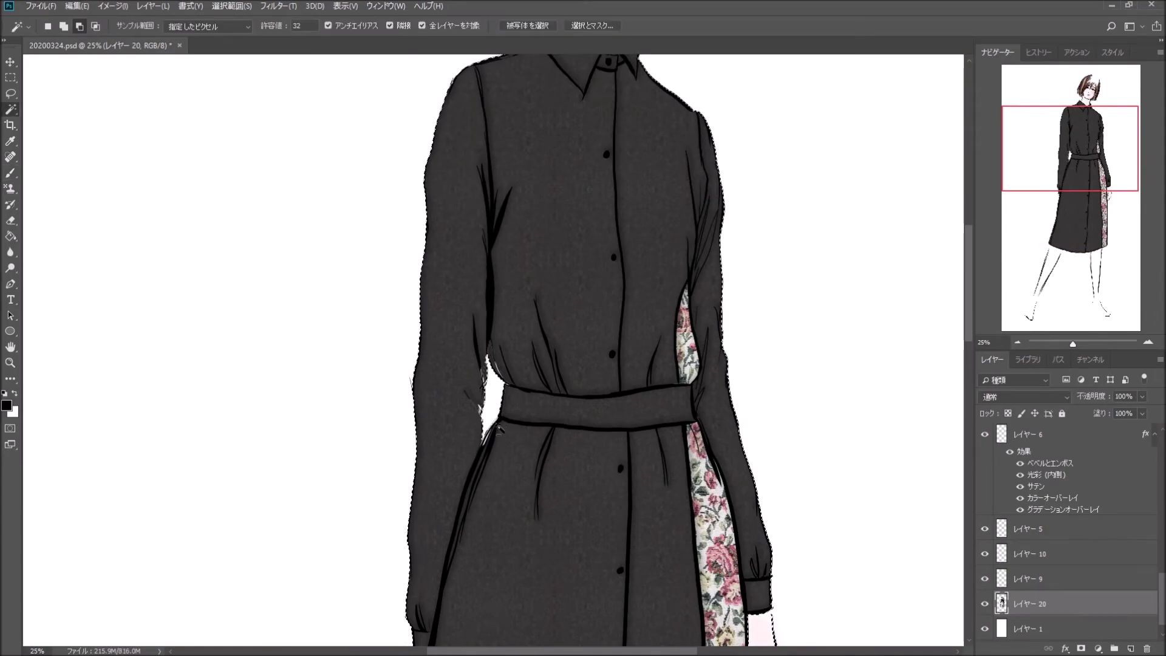
{"action": "key", "text": "b"}
{"action": "scroll", "coordinate": [541, 336], "scroll_direction": "up", "scroll_amount": 2}
{"action": "key", "text": "ctrl+d"}
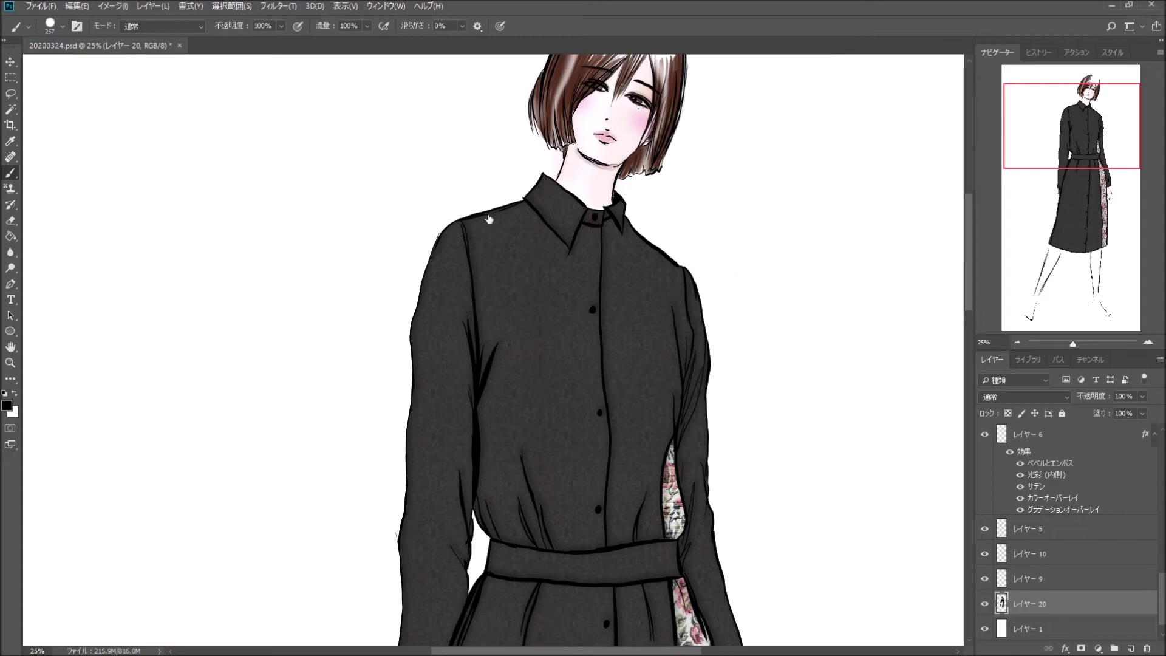
{"action": "left_click_drag", "start_coordinate": [1067, 143], "coordinate": [1067, 158]}
{"action": "key", "text": "ctrl+z"}
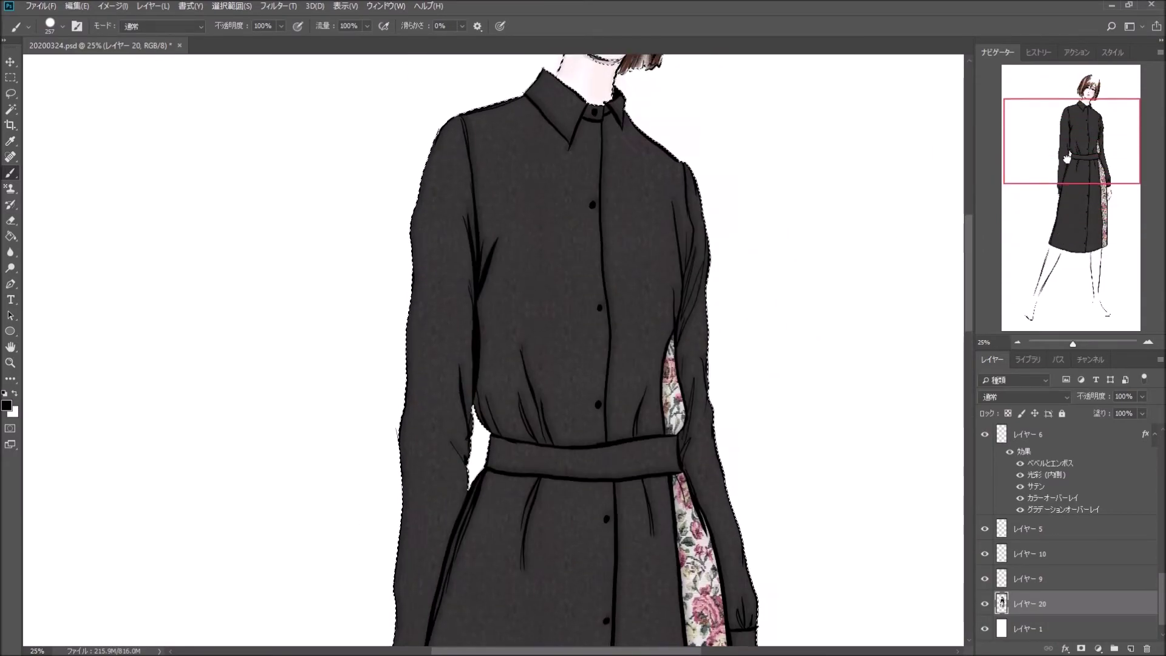
With a 28 px white brush on the top layer, zoom in on the buttons for highlights
{"action": "left_click", "coordinate": [232, 6]}
{"action": "left_click", "coordinate": [243, 27]}
{"action": "key", "text": "x"}
{"action": "left_click", "coordinate": [50, 26]}
{"action": "left_click", "coordinate": [36, 103]}
{"action": "key", "text": "ctrl+plus"}
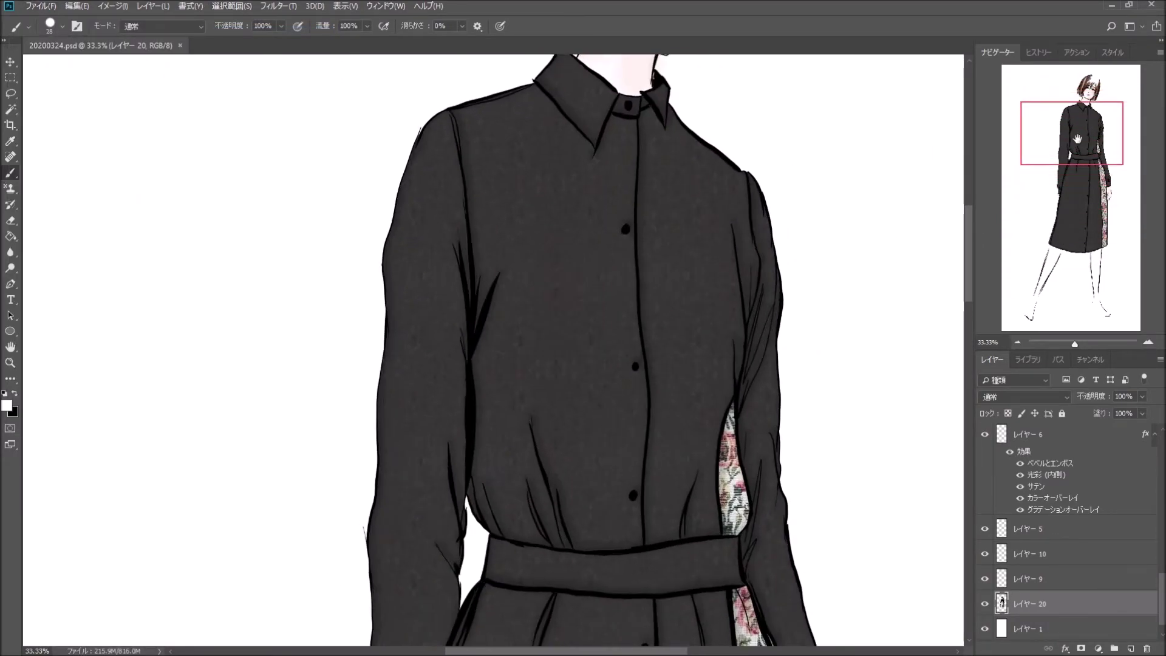
{"action": "left_click_drag", "start_coordinate": [1076, 139], "coordinate": [1084, 129]}
{"action": "left_click", "coordinate": [578, 107], "text": "ctrl"}
{"action": "key", "text": "ctrl+plus"}
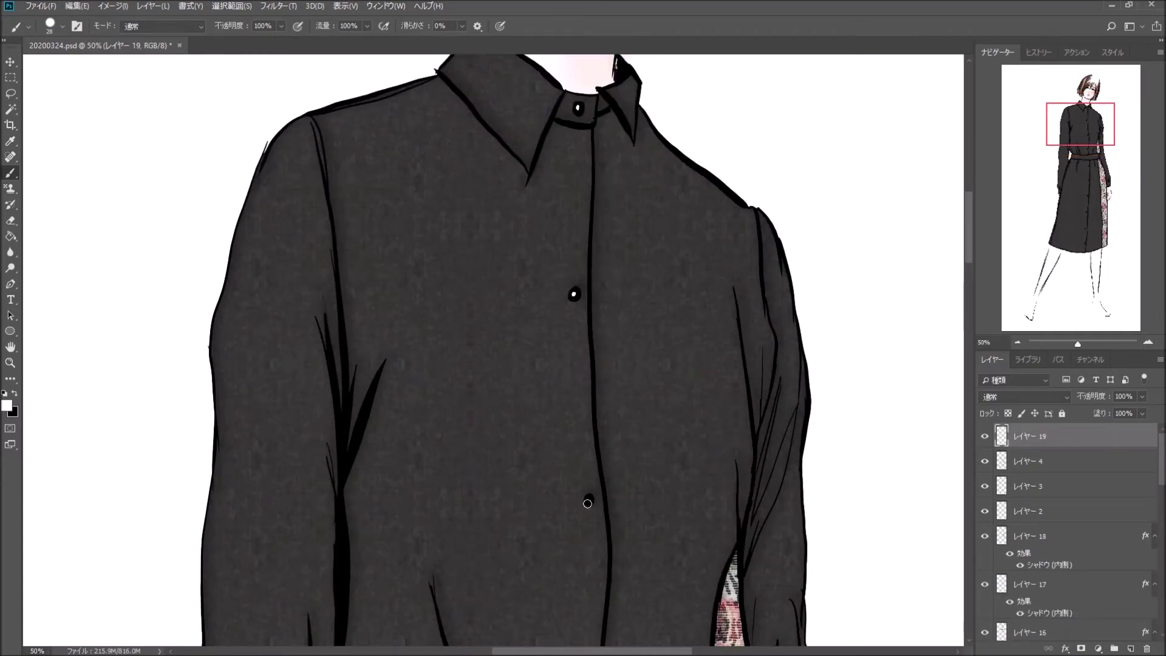
{"action": "scroll", "coordinate": [587, 503], "scroll_direction": "down", "scroll_amount": 5}
{"action": "scroll", "coordinate": [601, 480], "scroll_direction": "down", "scroll_amount": 4}
{"action": "scroll", "coordinate": [619, 450], "scroll_direction": "down", "scroll_amount": 3}
{"action": "scroll", "coordinate": [633, 425], "scroll_direction": "down", "scroll_amount": 3}
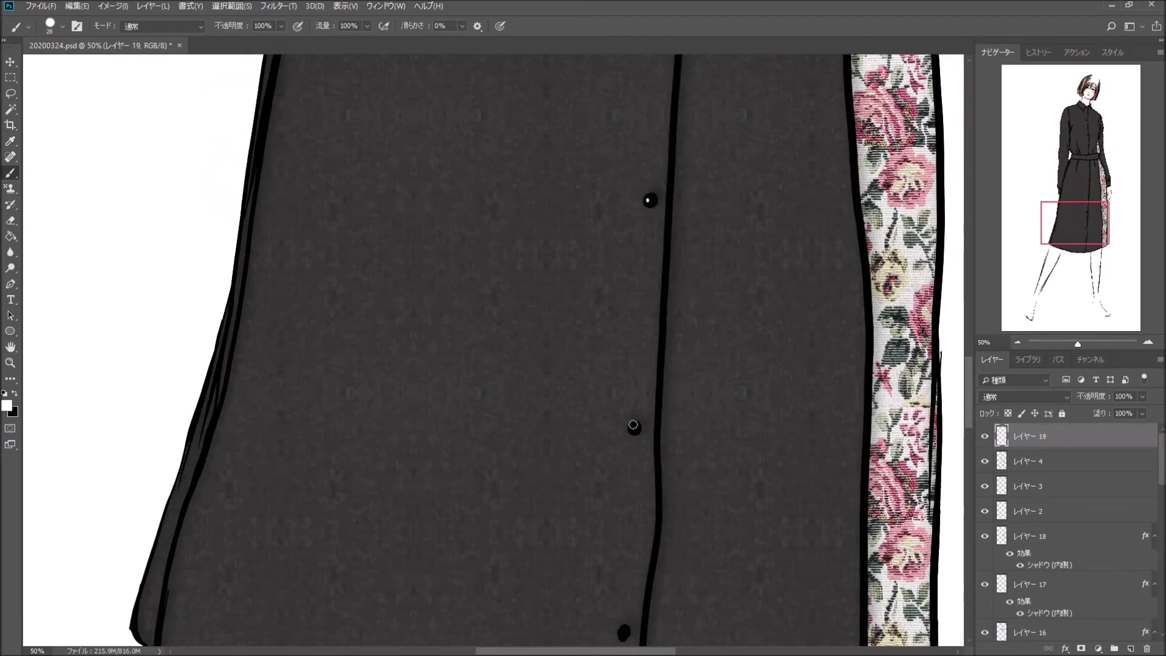
{"action": "scroll", "coordinate": [633, 424], "scroll_direction": "down", "scroll_amount": 3}
Add a new layer and load a dark textured pattern into the Pattern Stamp tool
{"action": "key", "text": "ctrl+minus"}
{"action": "key", "text": "ctrl+minus"}
{"action": "key", "text": "ctrl+minus"}
{"action": "key", "text": "ctrl+shift+alt+n"}
{"action": "key", "text": "s"}
{"action": "left_click", "coordinate": [50, 25]}
{"action": "left_click", "coordinate": [413, 26]}
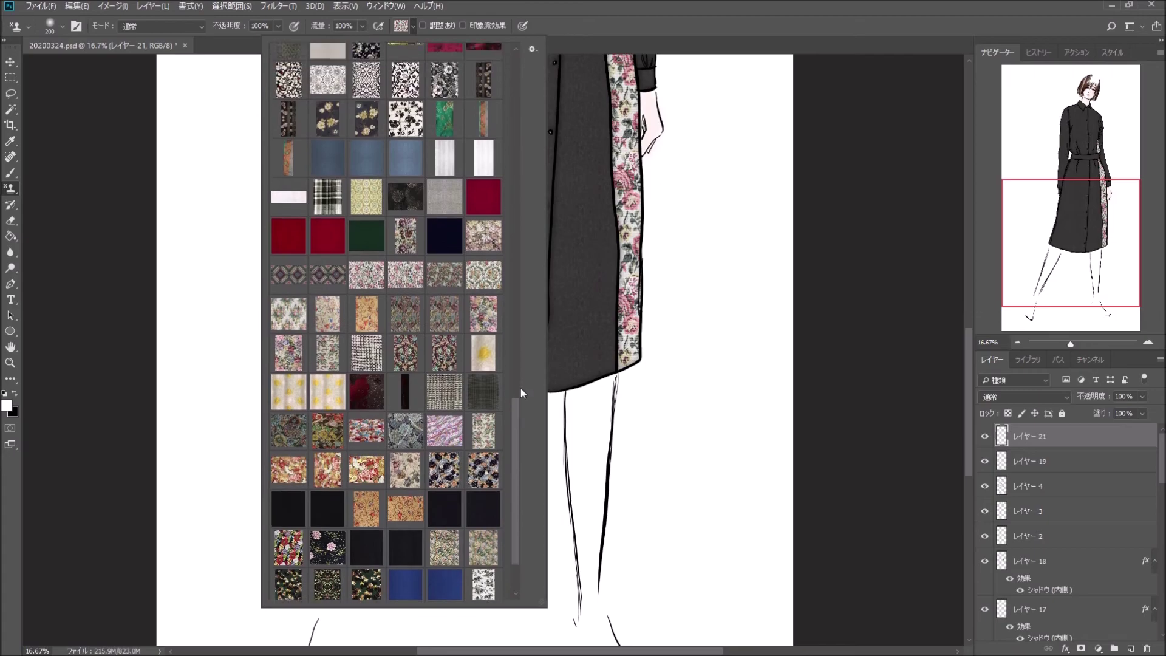
{"action": "scroll", "coordinate": [521, 393], "scroll_direction": "down", "scroll_amount": 2}
{"action": "scroll", "coordinate": [521, 393], "scroll_direction": "down", "scroll_amount": 3}
{"action": "scroll", "coordinate": [521, 393], "scroll_direction": "down", "scroll_amount": 3}
{"action": "double_click", "coordinate": [405, 365]}
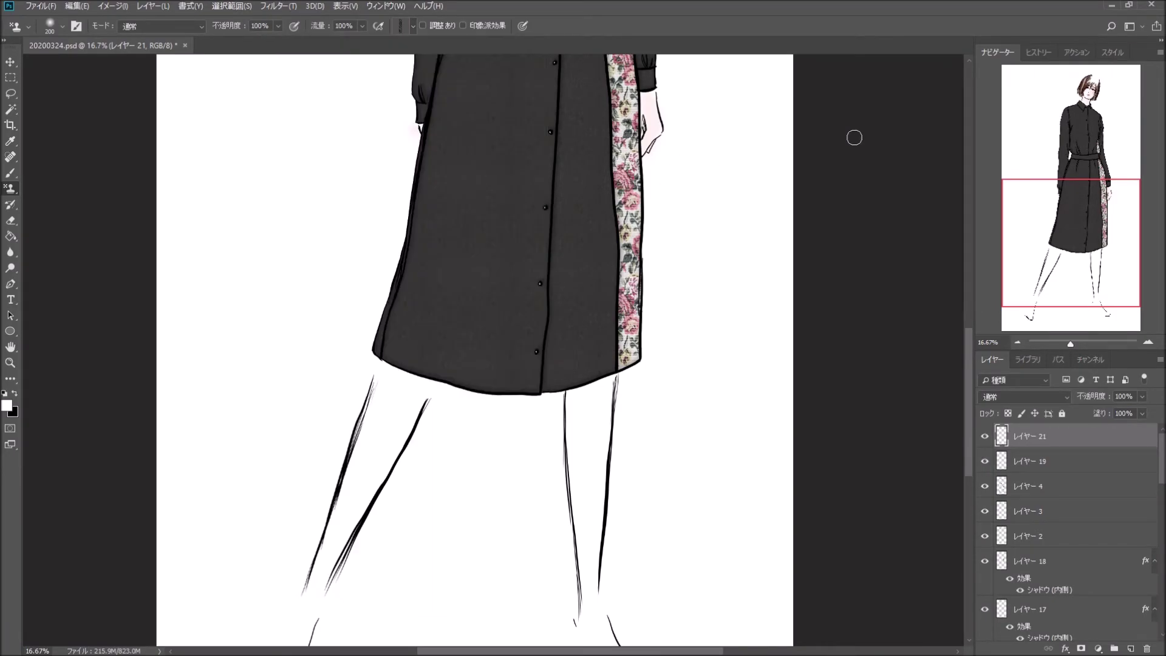
Stamp the dark stocking texture down the left leg on a new layer low in the stack
{"action": "left_click_drag", "start_coordinate": [313, 592], "coordinate": [344, 521]}
{"action": "key", "text": "ctrl+z"}
{"action": "key", "text": "alt+comma"}
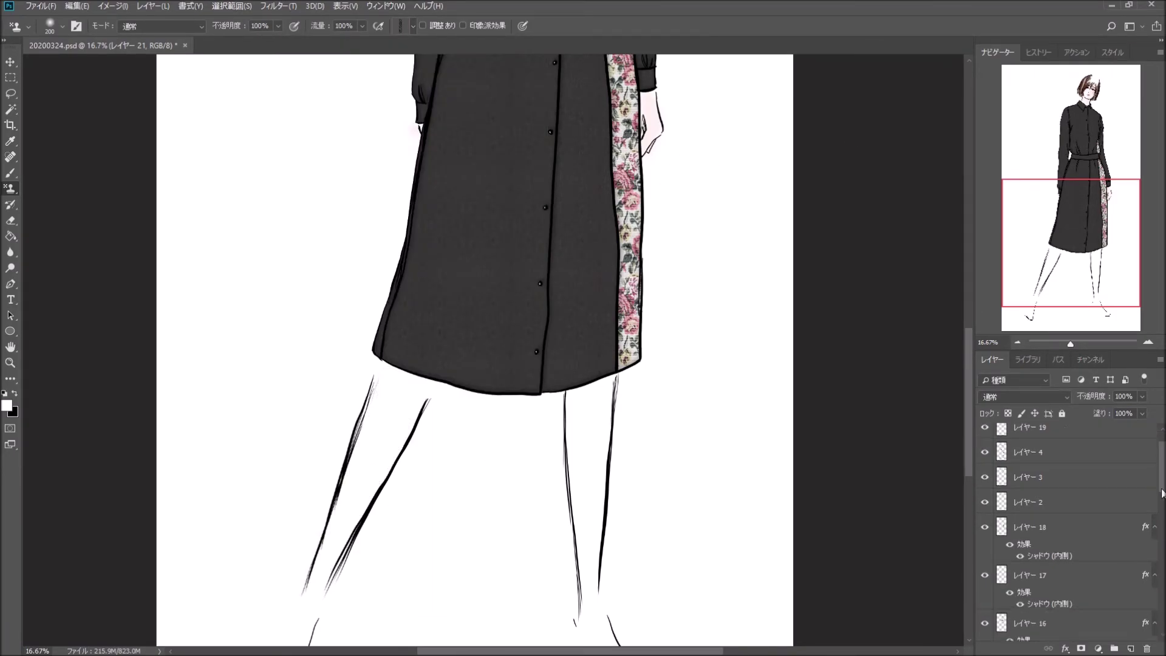
{"action": "key", "text": "ctrl+shift+alt+n"}
{"action": "left_click_drag", "start_coordinate": [302, 610], "coordinate": [374, 428]}
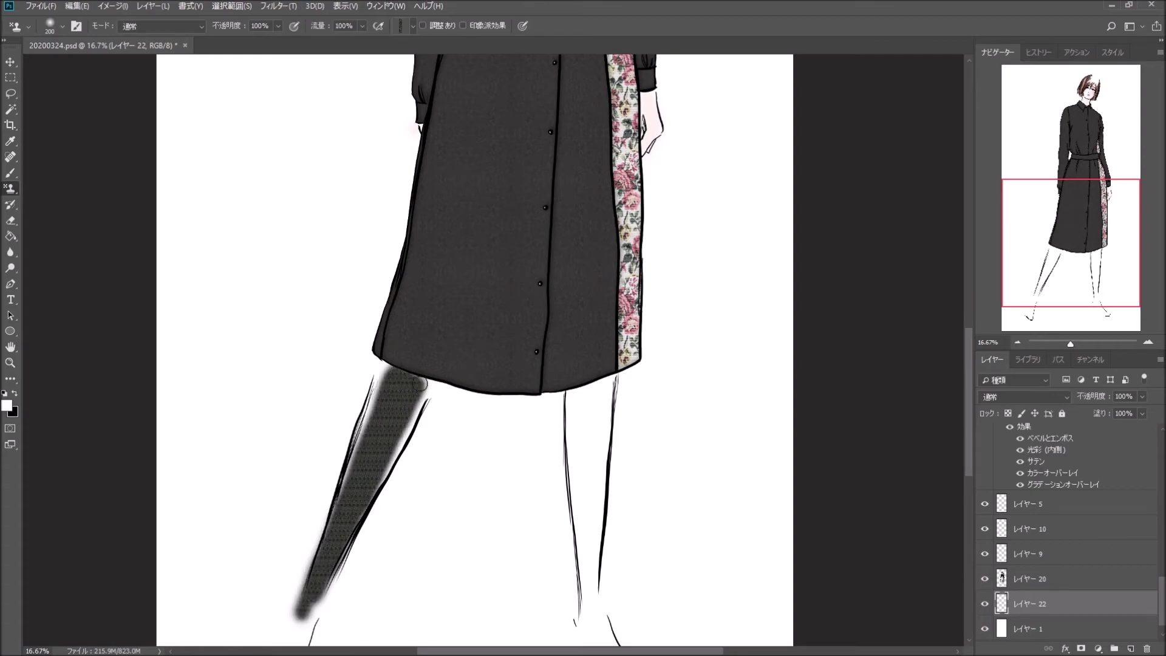
{"action": "scroll", "coordinate": [419, 384], "scroll_direction": "down", "scroll_amount": 3}
Set the Eraser to a 100 px brush
{"action": "key", "text": "e"}
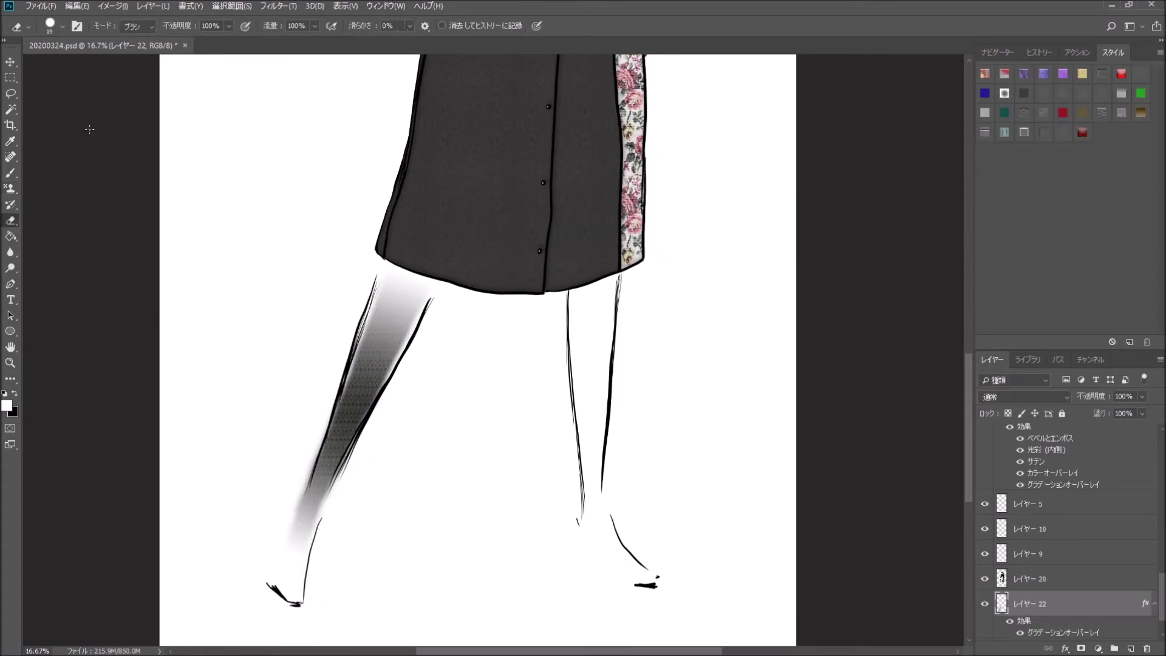
{"action": "right_click", "coordinate": [89, 129]}
{"action": "left_click", "coordinate": [113, 190]}
{"action": "key", "text": "Return"}
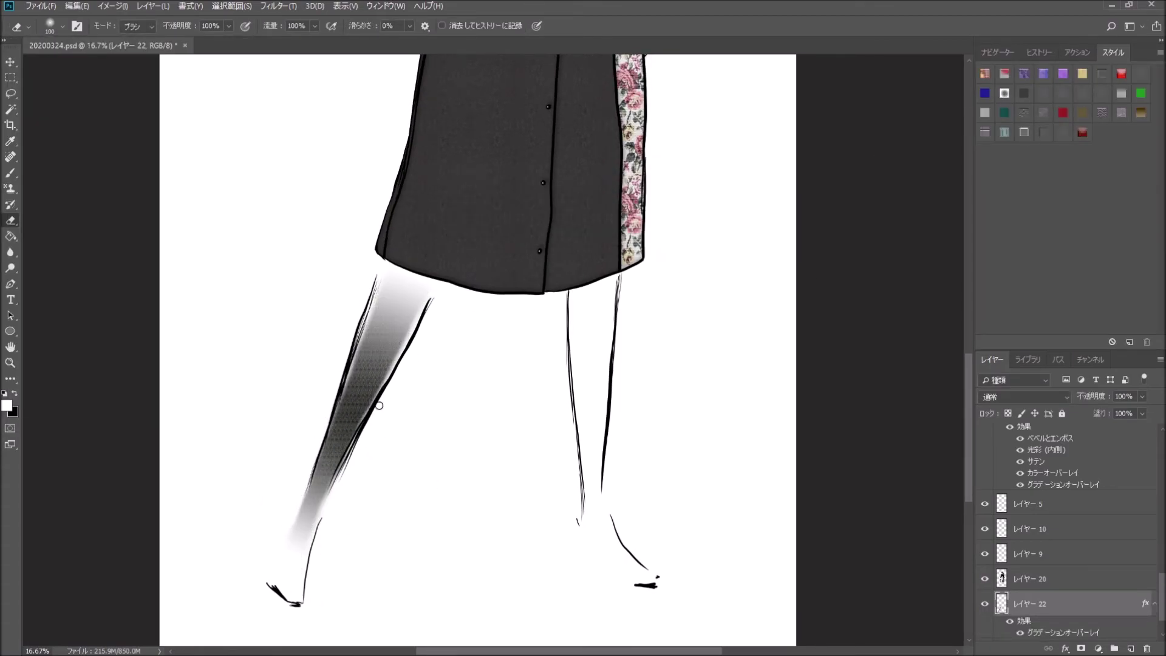
Add a right-leg stocking layer with the pattern and a gradient fade, then erase toward the ankles
{"action": "key", "text": "ctrl+shift+alt+n"}
{"action": "key", "text": "s"}
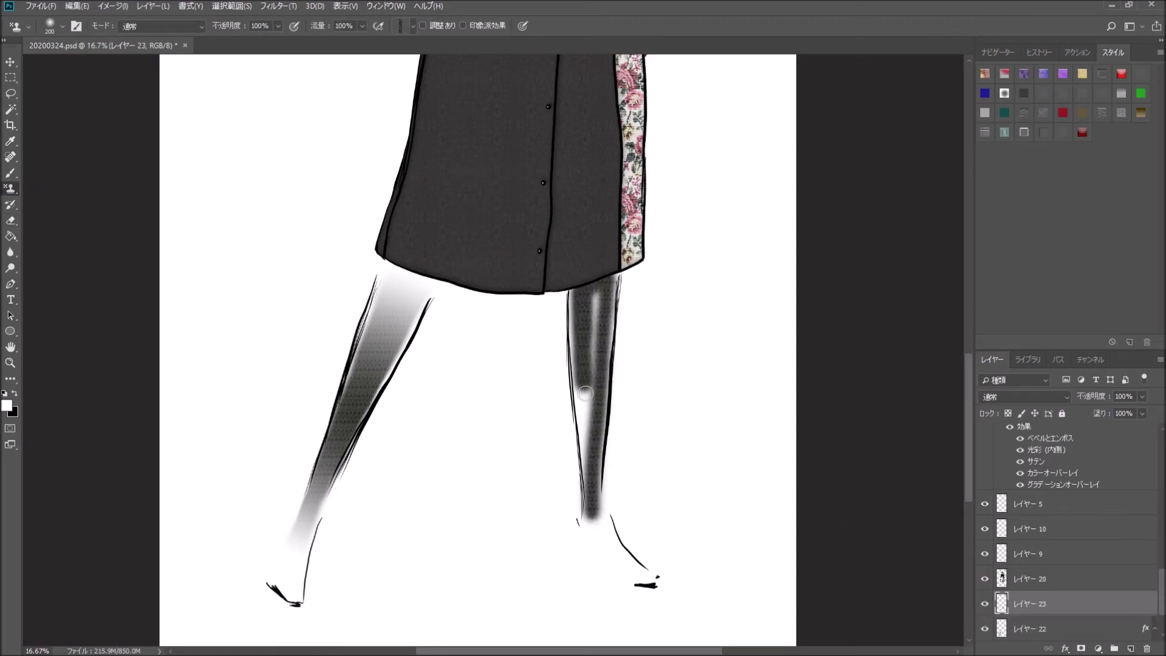
{"action": "left_click", "coordinate": [1010, 93]}
{"action": "key", "text": "e"}
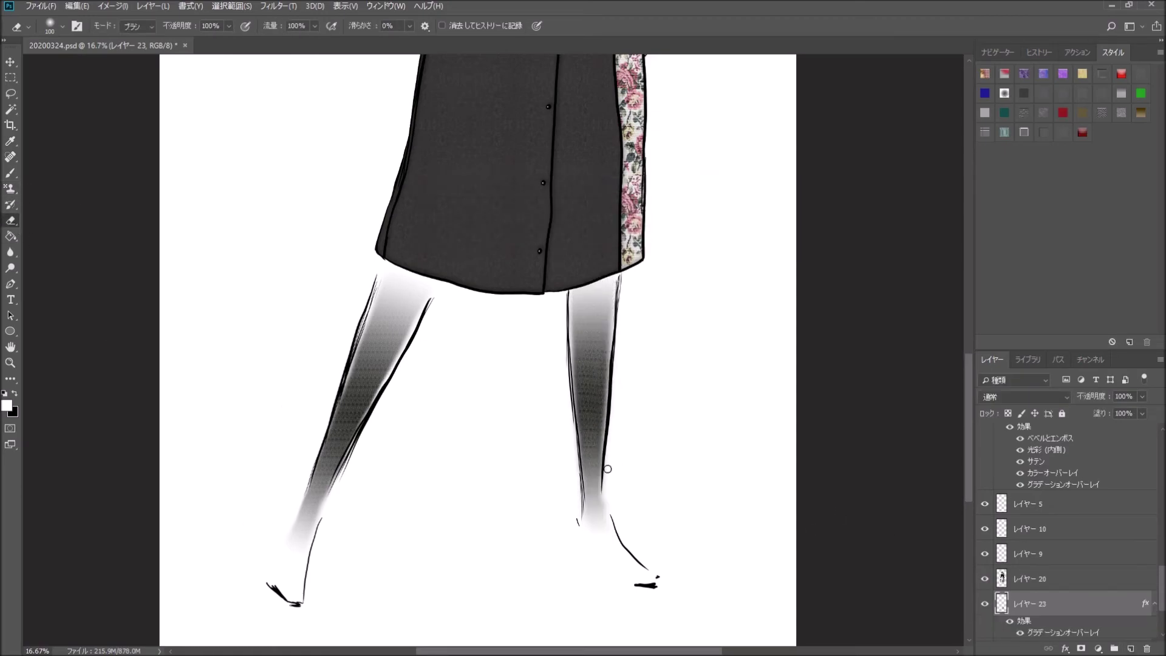
Zoom out to check the whole coloured figure, then zoom in on the head and pan toward the waist
{"action": "left_click", "coordinate": [998, 52]}
{"action": "left_click", "coordinate": [1017, 342]}
{"action": "left_click_drag", "start_coordinate": [1067, 322], "coordinate": [1067, 277]}
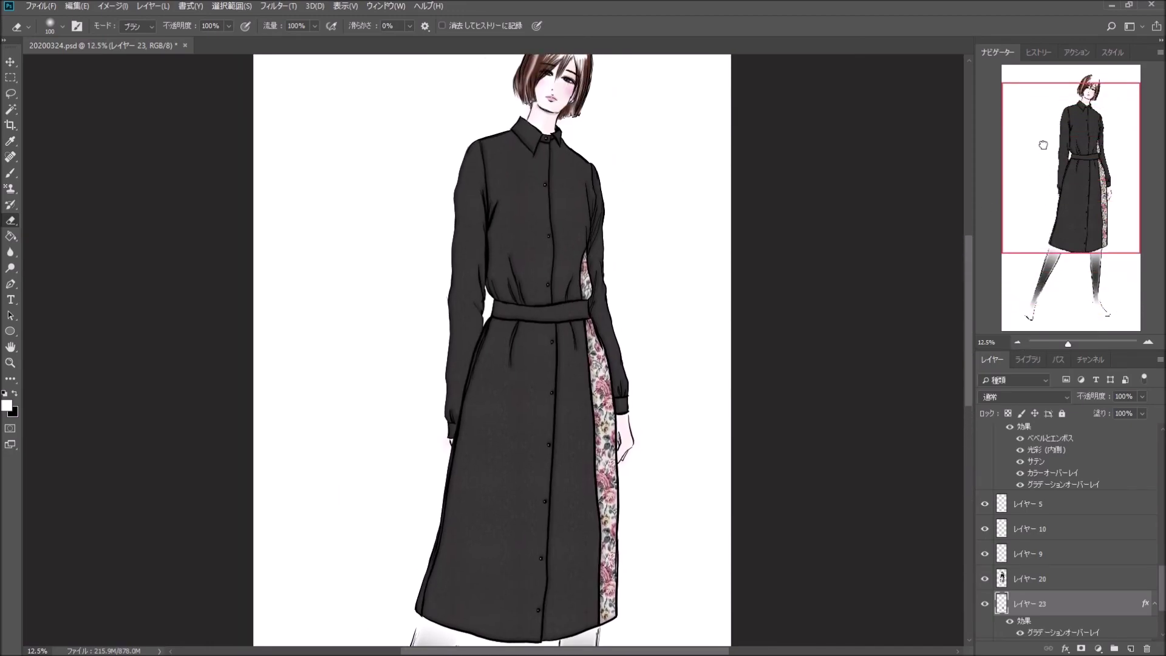
{"action": "key", "text": "ctrl+plus"}
{"action": "key", "text": "ctrl+plus"}
{"action": "key", "text": "ctrl+plus"}
{"action": "key", "text": "v"}
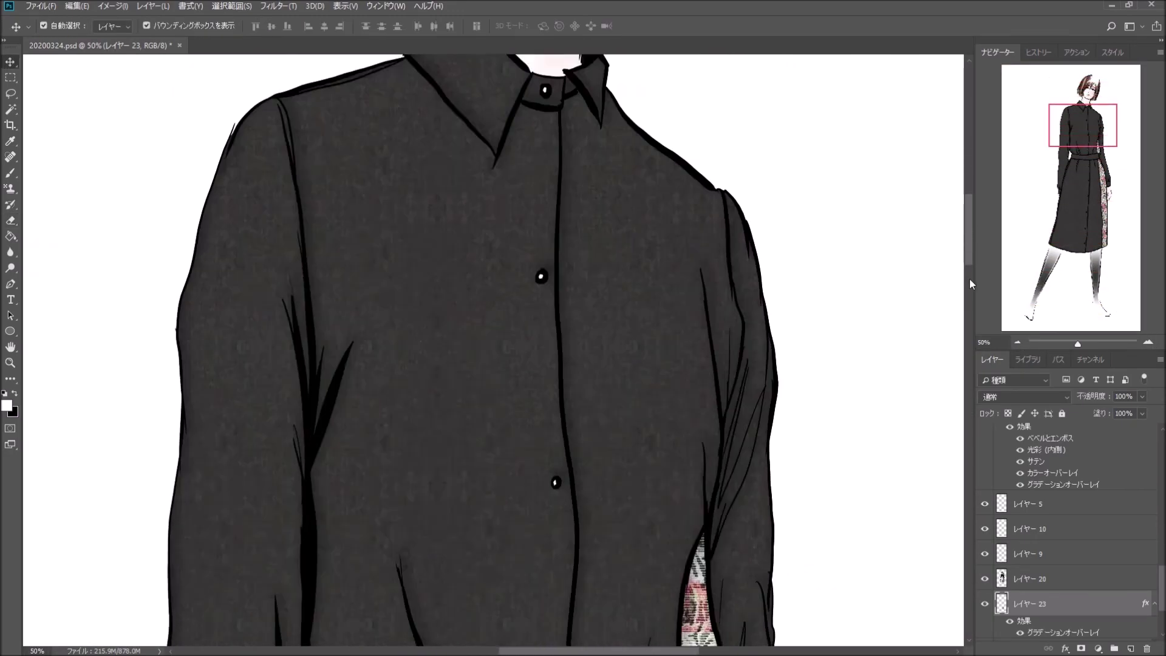
{"action": "left_click_drag", "start_coordinate": [969, 243], "coordinate": [969, 340]}
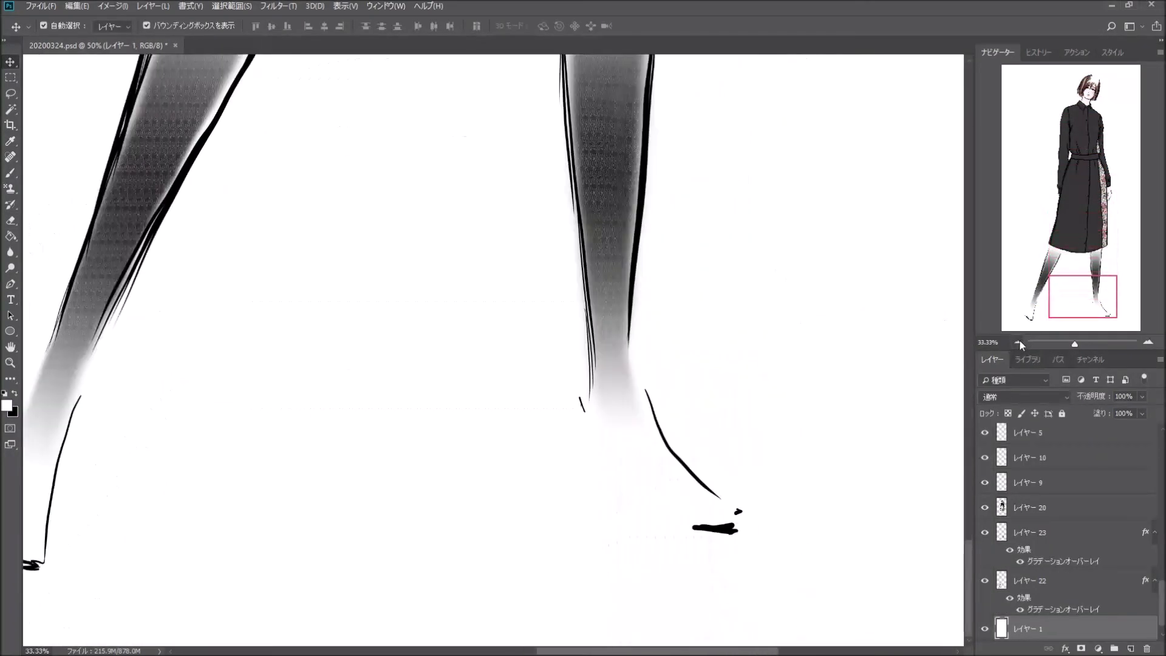
{"action": "key", "text": "ctrl+minus"}
{"action": "key", "text": "ctrl+minus"}
{"action": "key", "text": "ctrl+minus"}
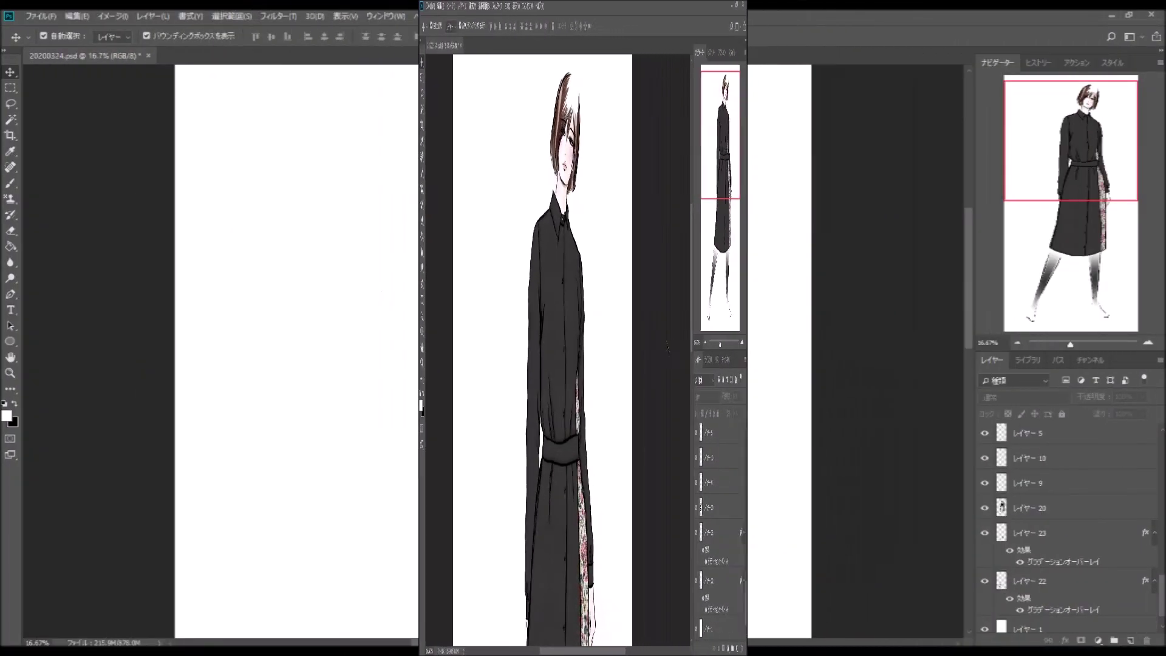